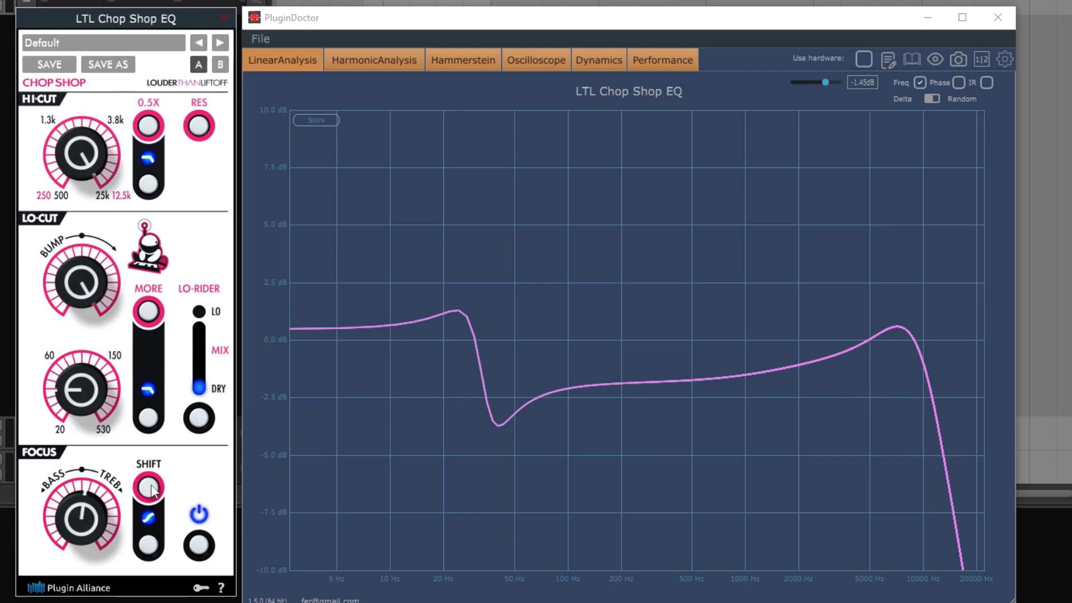
# Toggle the Focus section's Shift option repeatedly to compare its two frequency curves
pyautogui.click(150, 488)
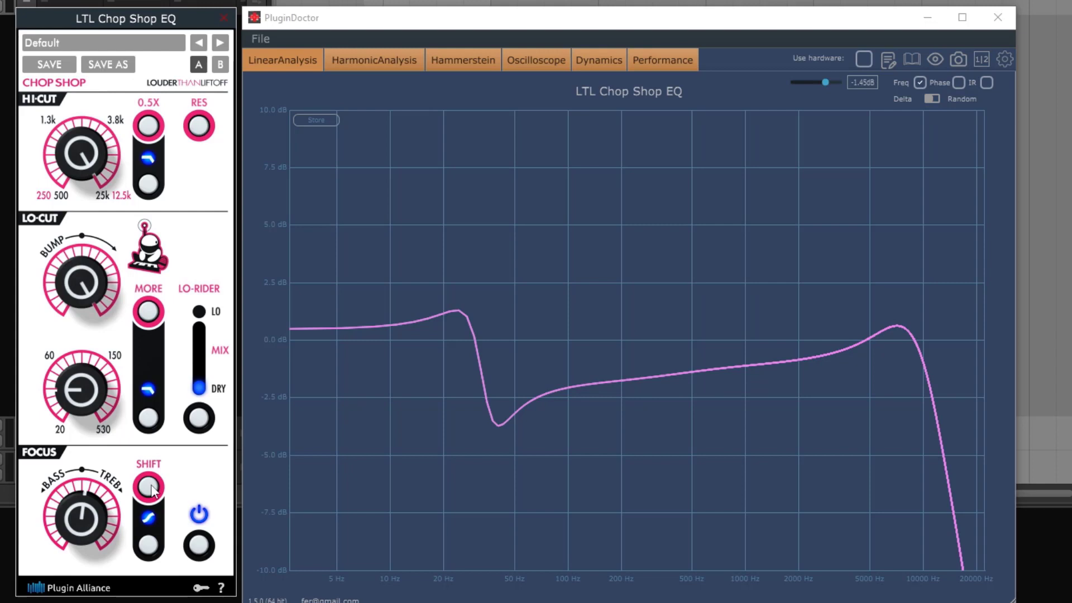
pyautogui.click(150, 488)
pyautogui.click(150, 488)
pyautogui.click(150, 487)
pyautogui.click(149, 488)
# Turn the Focus knob toward bass, then toward treble, toggling Shift at each setting to compare the curves
pyautogui.moveTo(103, 516); pyautogui.dragTo(137, 525)
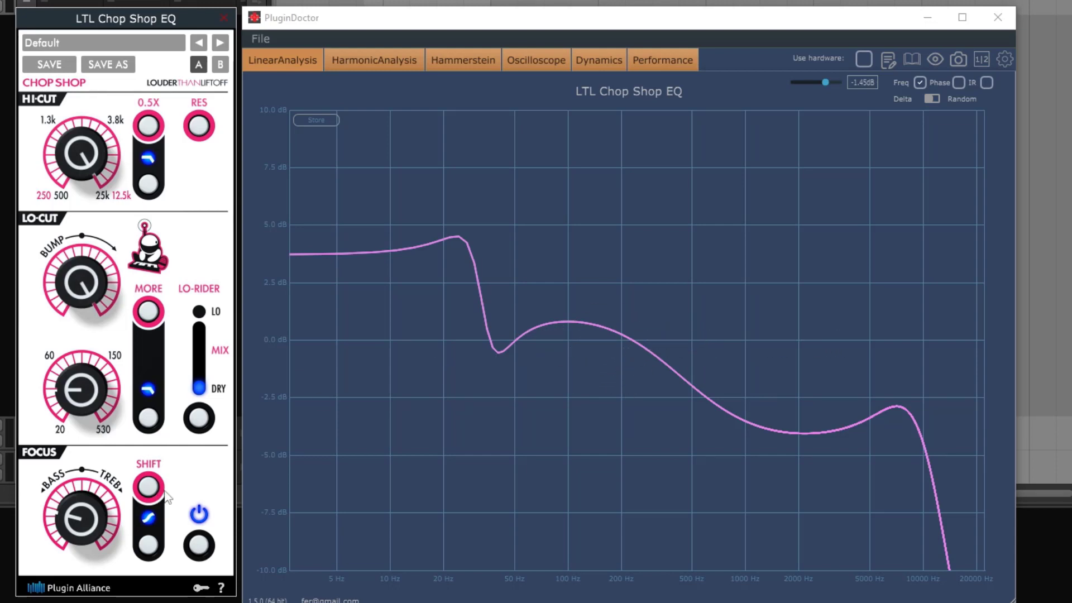
pyautogui.moveTo(154, 493); pyautogui.dragTo(158, 494)
pyautogui.moveTo(53, 522); pyautogui.dragTo(132, 452)
pyautogui.moveTo(148, 489); pyautogui.dragTo(148, 489)
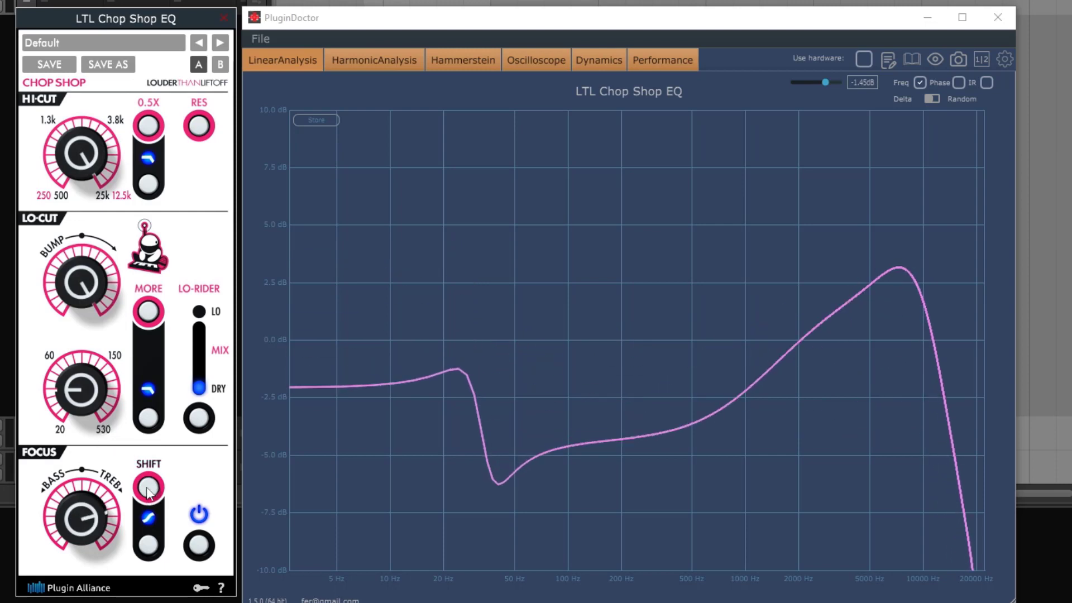
pyautogui.click(148, 490)
pyautogui.click(148, 490)
# Reload the Default preset and engage only the Focus section with its knob turned toward bass
pyautogui.click(104, 43)
pyautogui.click(105, 128)
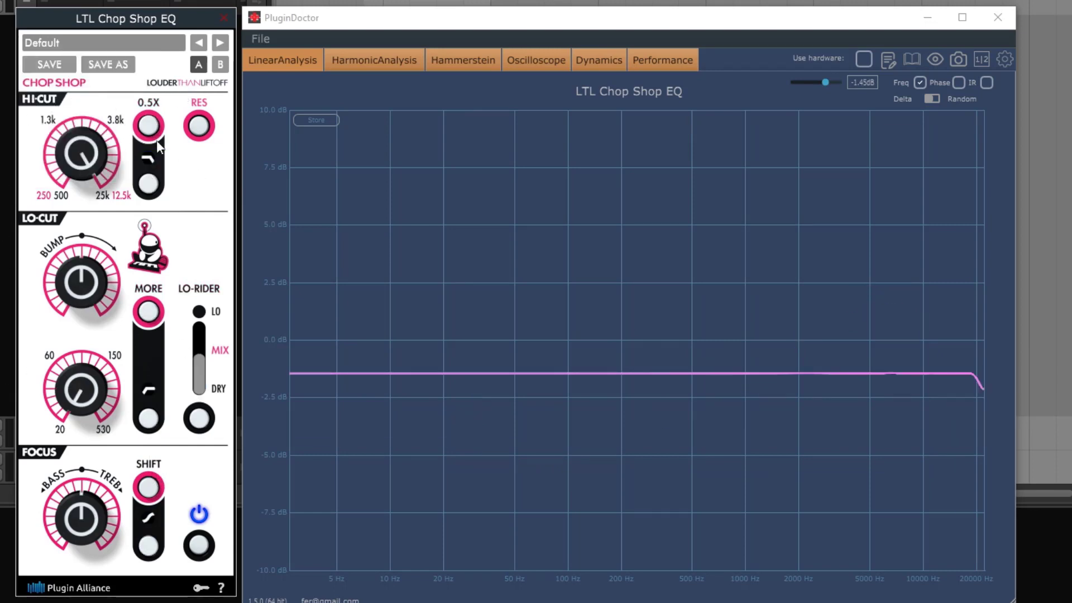
pyautogui.click(155, 557)
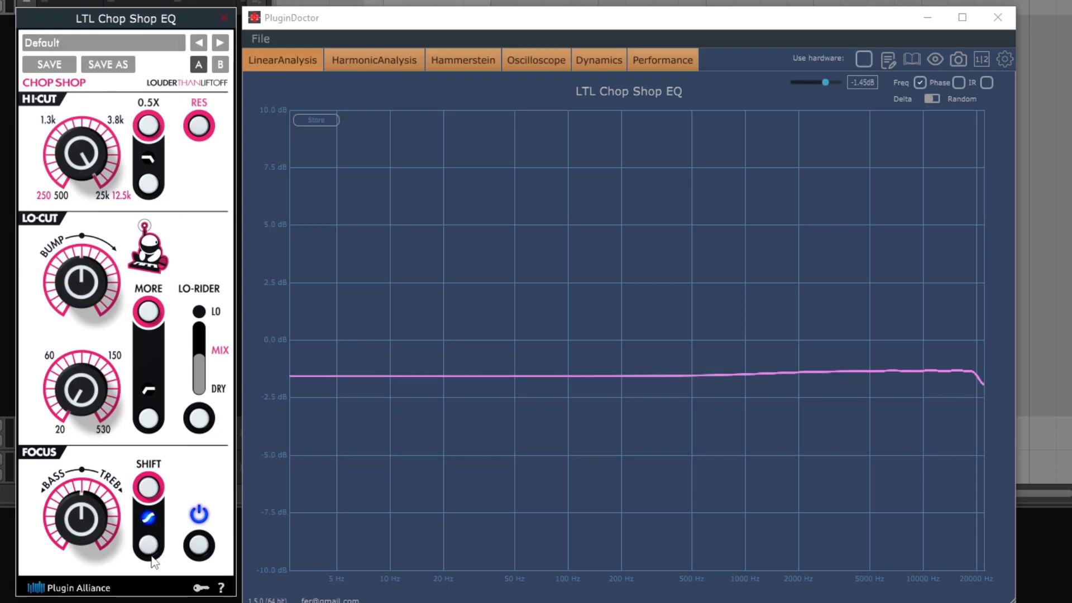
pyautogui.moveTo(98, 525); pyautogui.dragTo(112, 570)
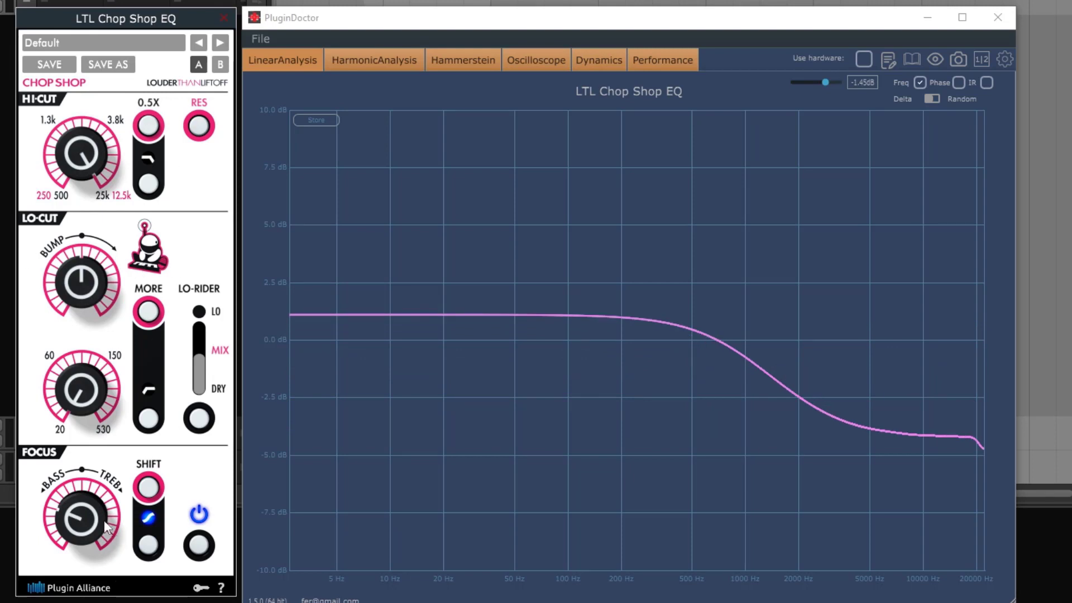
# Toggle Shift on the bass-tilted Focus curve to compare the two crossover positions
pyautogui.click(149, 492)
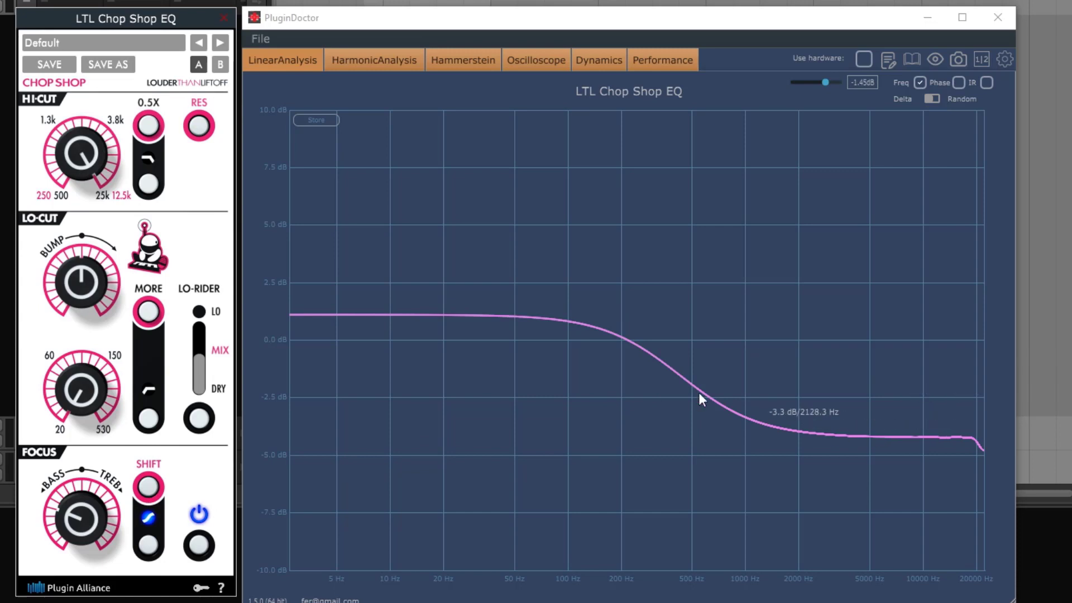
pyautogui.click(151, 490)
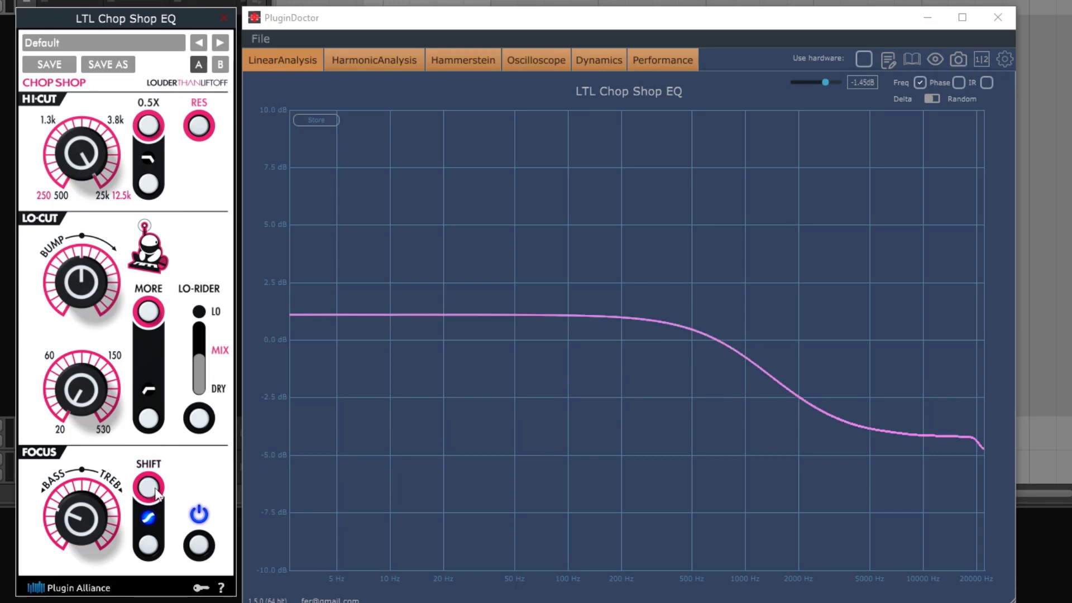
pyautogui.click(155, 491)
pyautogui.click(156, 492)
pyautogui.click(157, 493)
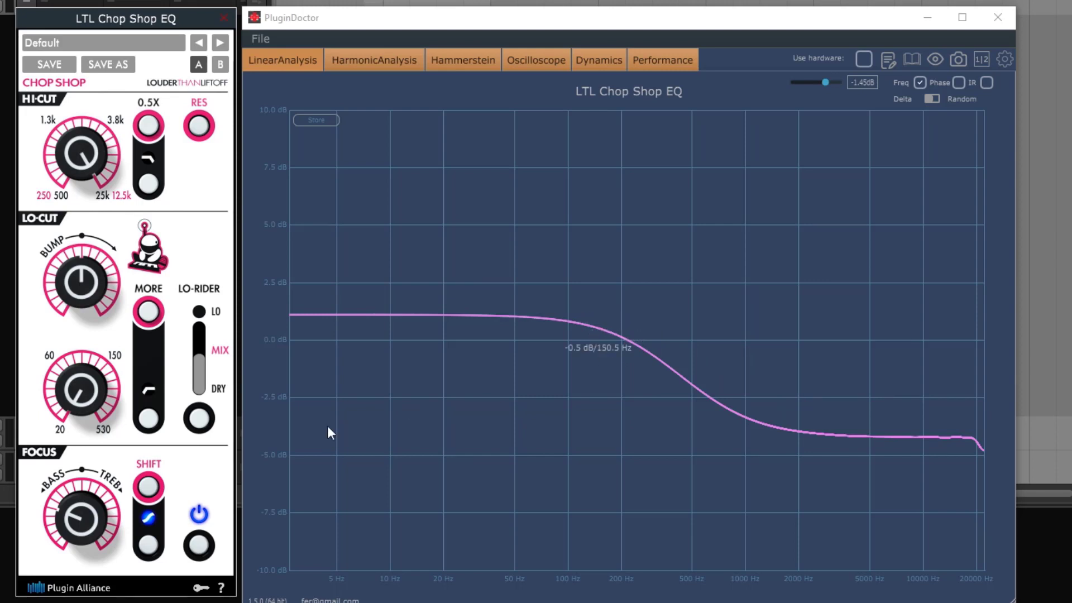
pyautogui.click(153, 489)
pyautogui.click(153, 490)
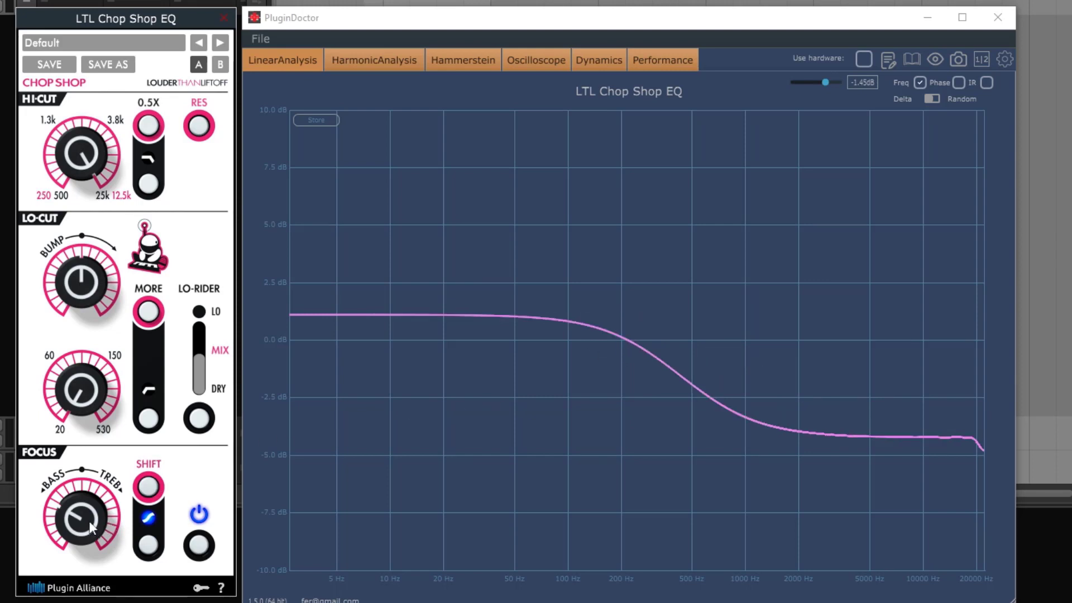
# Turn the Focus knob toward treble and toggle Shift to compare both curves
pyautogui.moveTo(91, 527); pyautogui.dragTo(130, 507)
pyautogui.click(155, 494)
pyautogui.click(157, 493)
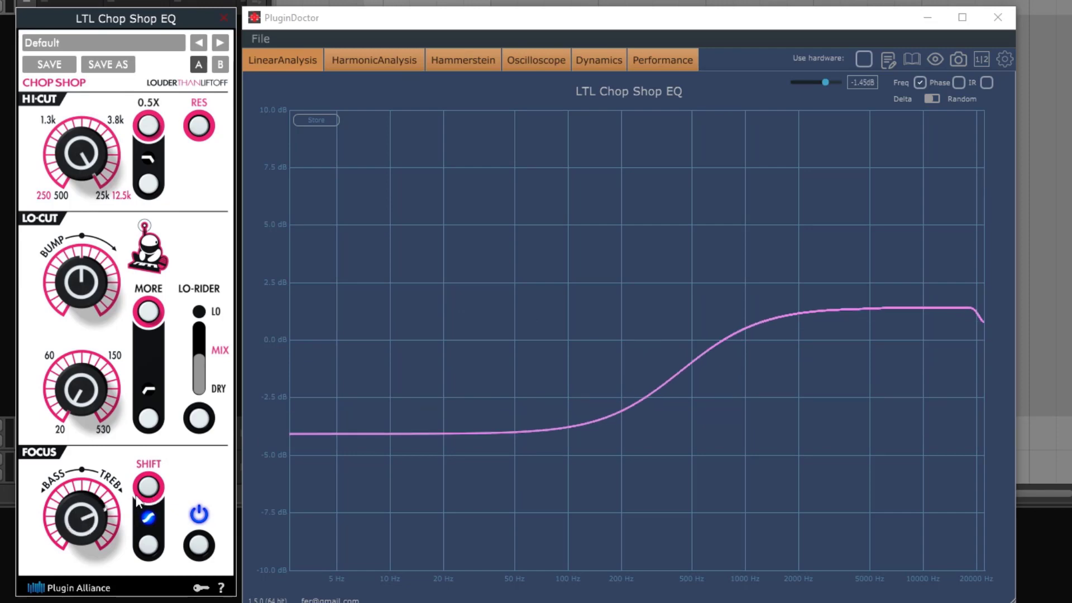
pyautogui.click(146, 491)
pyautogui.click(148, 491)
# Reset the Chop Shop EQ to its Default preset
pyautogui.click(39, 42)
pyautogui.click(85, 131)
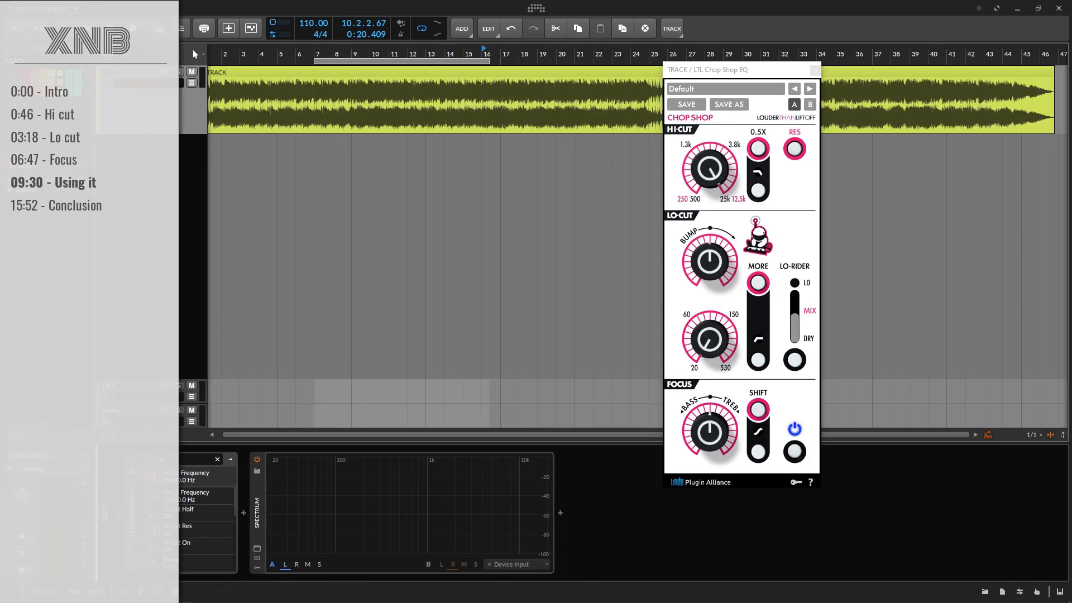
# Switch to Bitwig Studio and restart playback of the track from the start of the loop region
pyautogui.press('space')
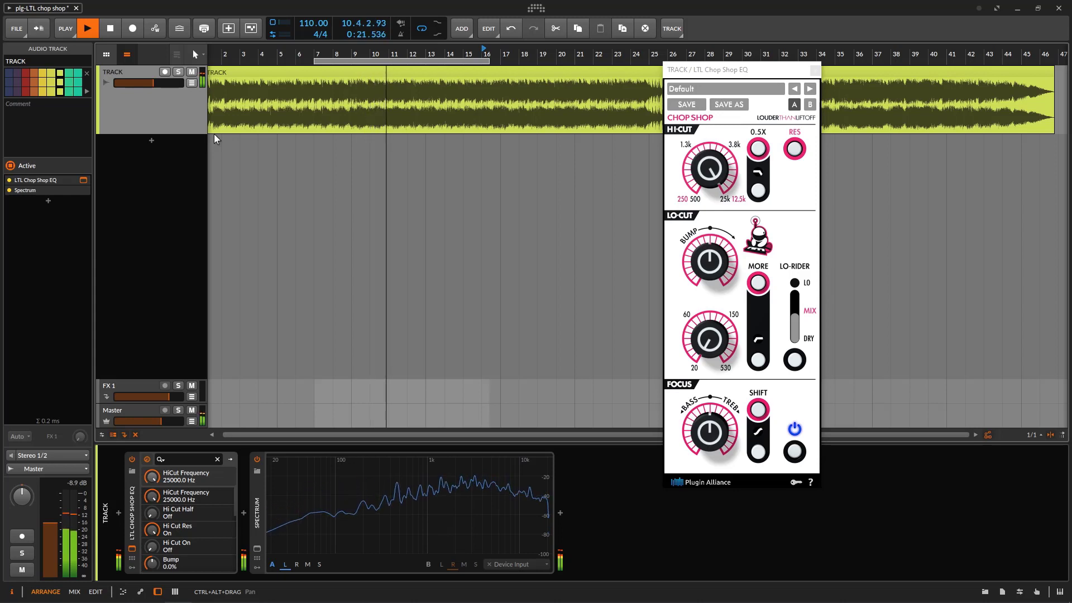
pyautogui.click(111, 34)
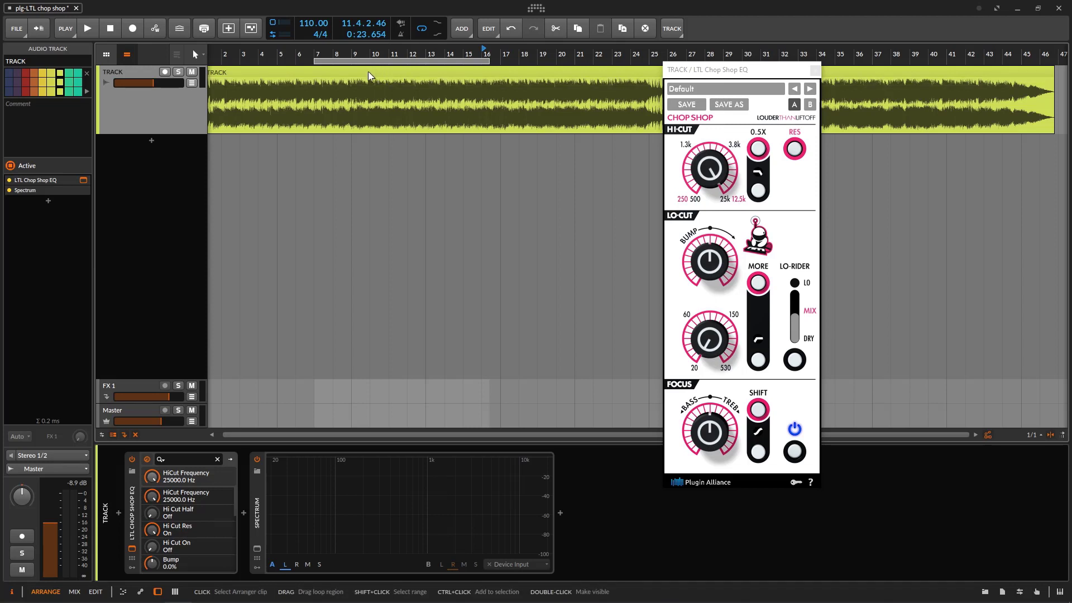
pyautogui.click(91, 32)
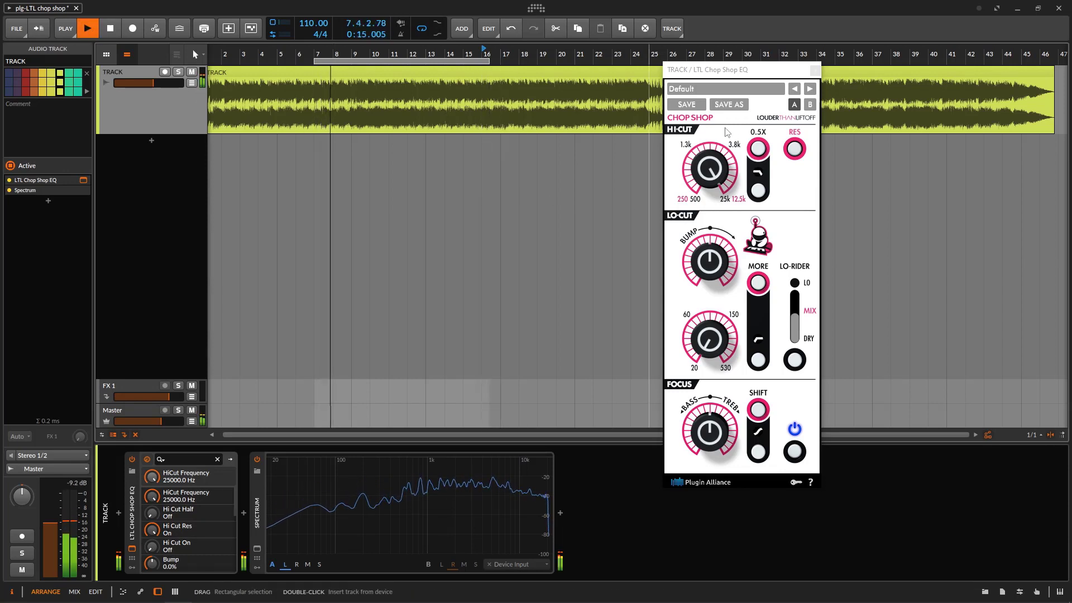
# Enable the Hi-Cut filter and sweep its frequency during playback, ending back at 25000 Hz
pyautogui.moveTo(739, 181); pyautogui.dragTo(752, 156)
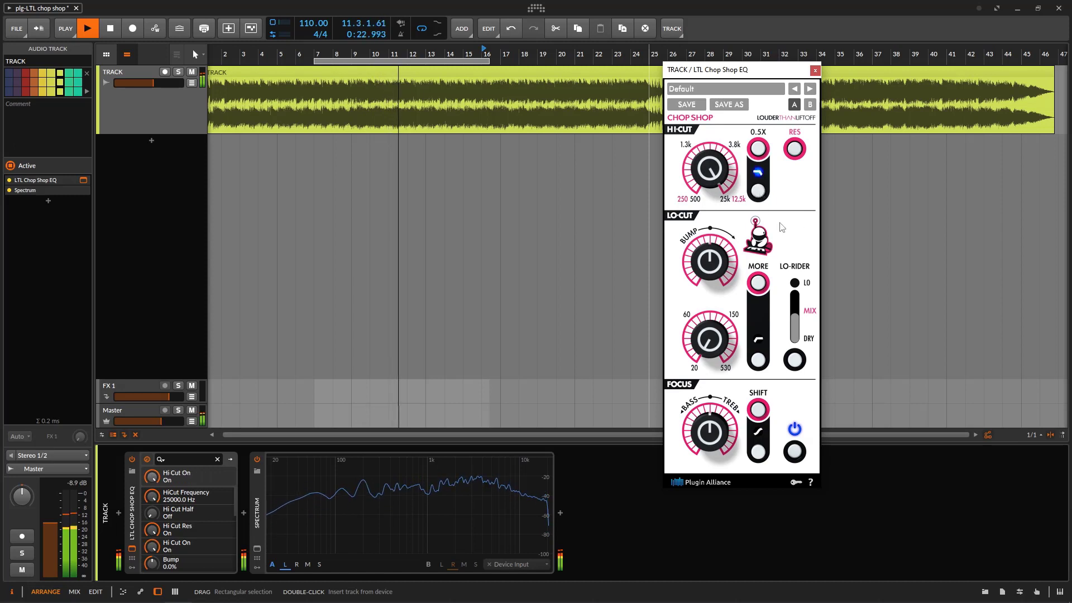
pyautogui.moveTo(718, 174); pyautogui.dragTo(721, 185)
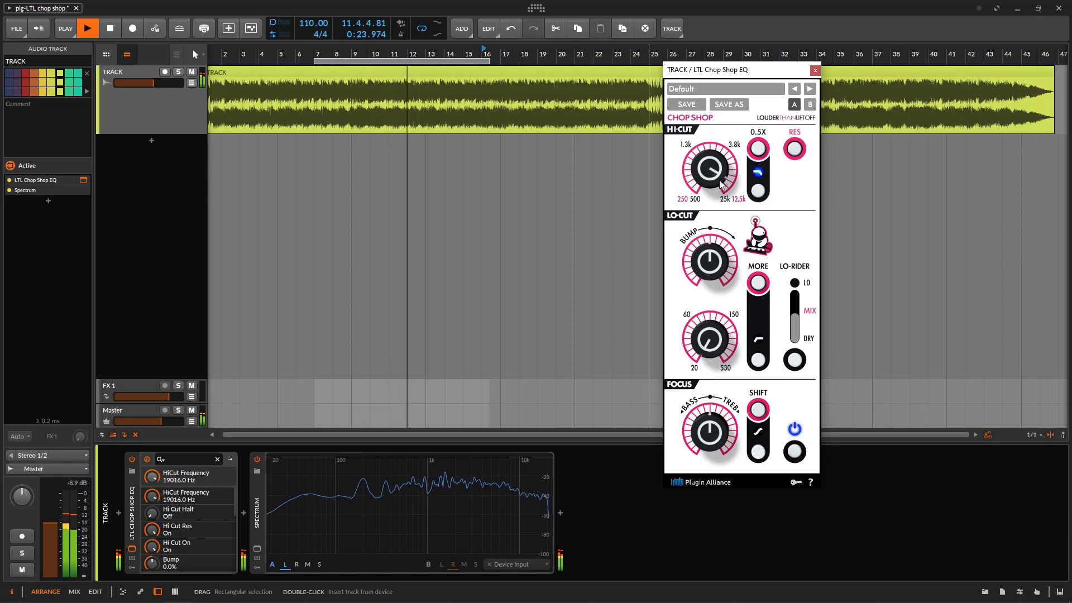
pyautogui.click(759, 191)
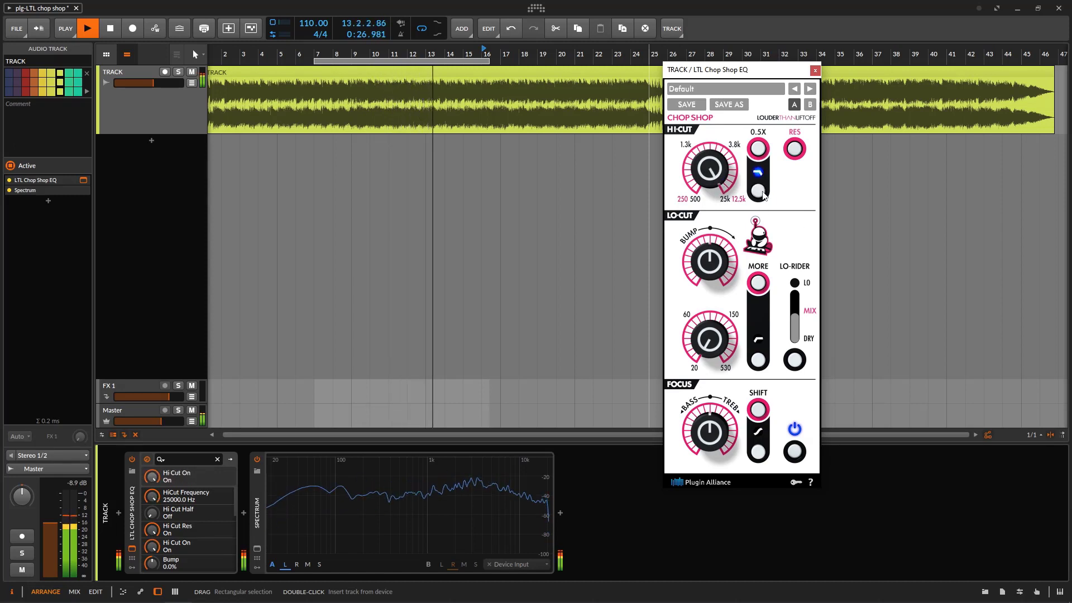
pyautogui.click(759, 192)
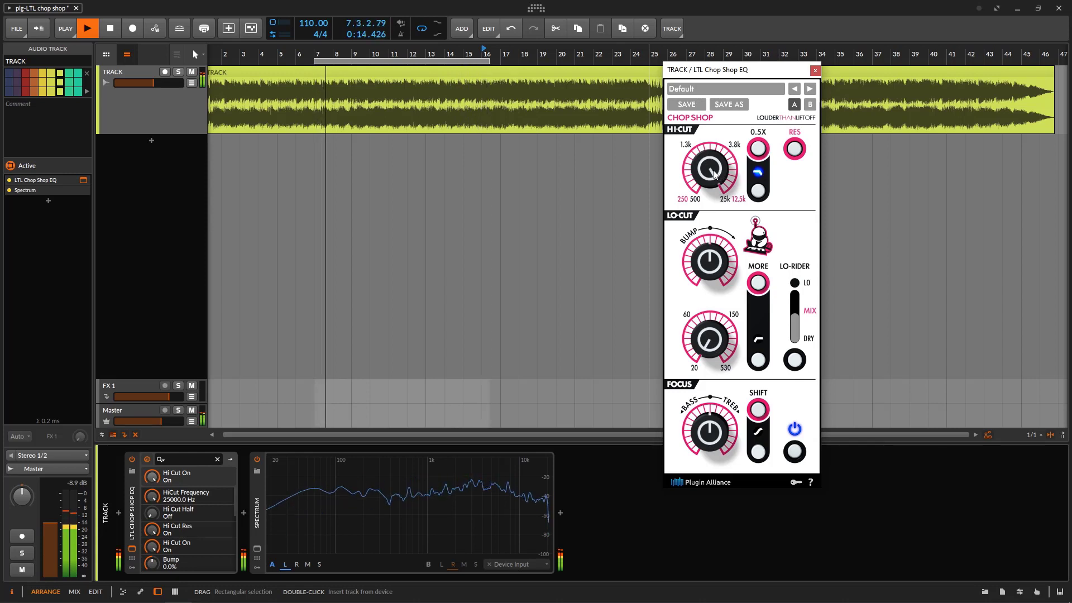
pyautogui.moveTo(714, 174); pyautogui.dragTo(772, 155)
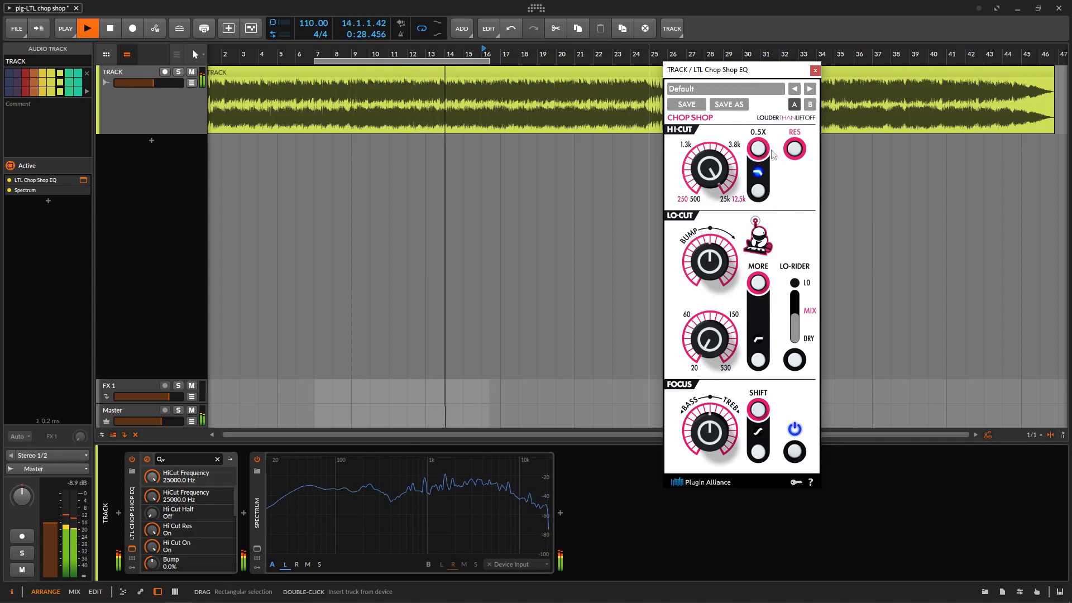
# Engage the Hi-Cut's 0.5X range and sweep the frequency with resonance on and with resonance off
pyautogui.click(760, 150)
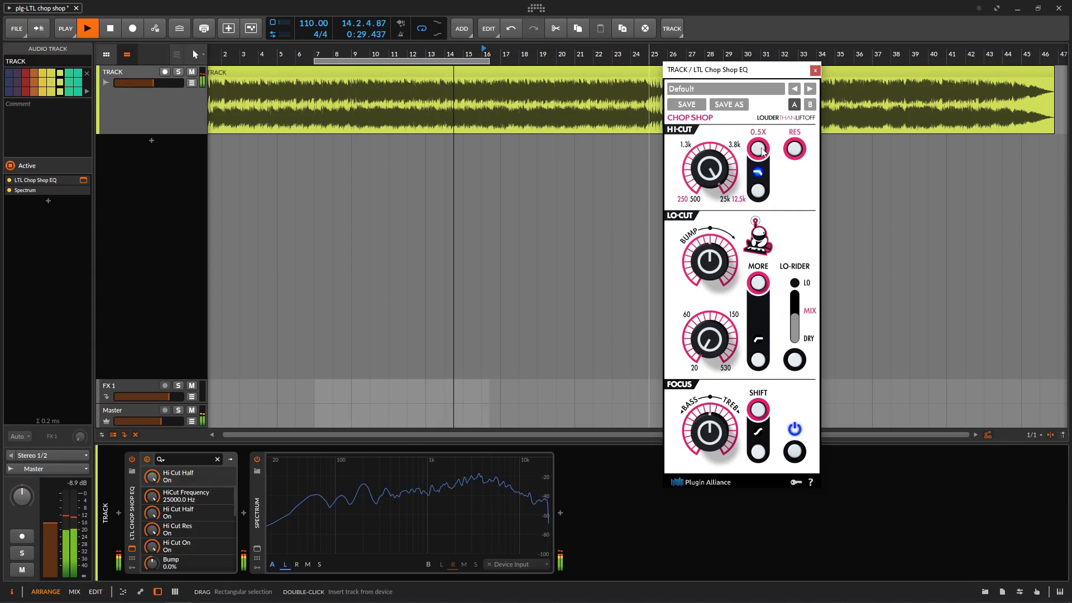
pyautogui.moveTo(738, 168); pyautogui.dragTo(788, 147)
pyautogui.click(794, 149)
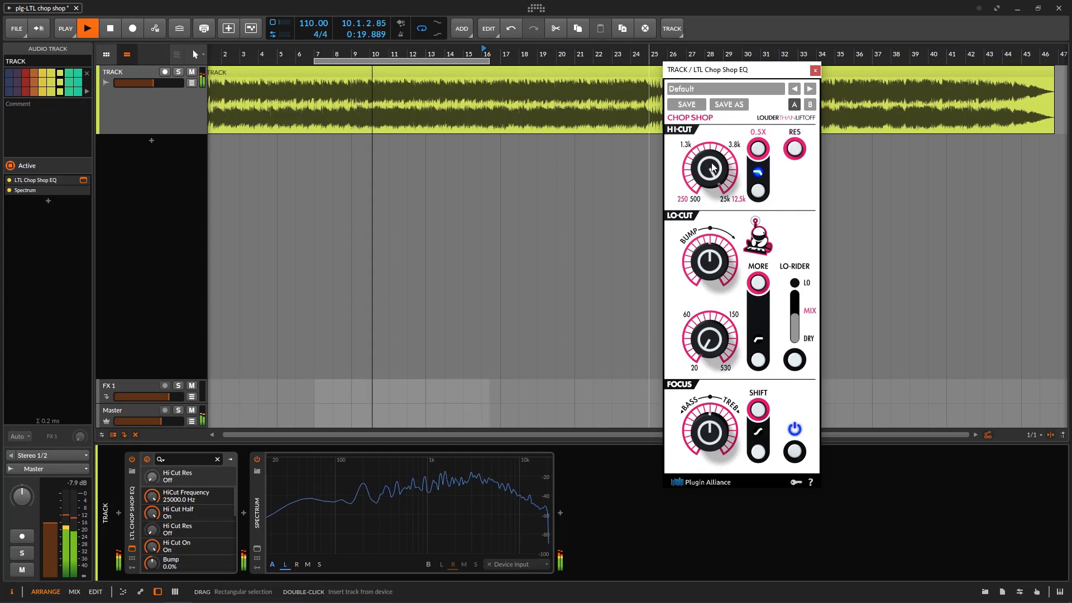
pyautogui.click(713, 167)
pyautogui.moveTo(717, 199); pyautogui.dragTo(740, 211)
# Turn Hi-Cut resonance on, sweep the frequency back to 25000 Hz, and toggle the filter off and on
pyautogui.click(794, 149)
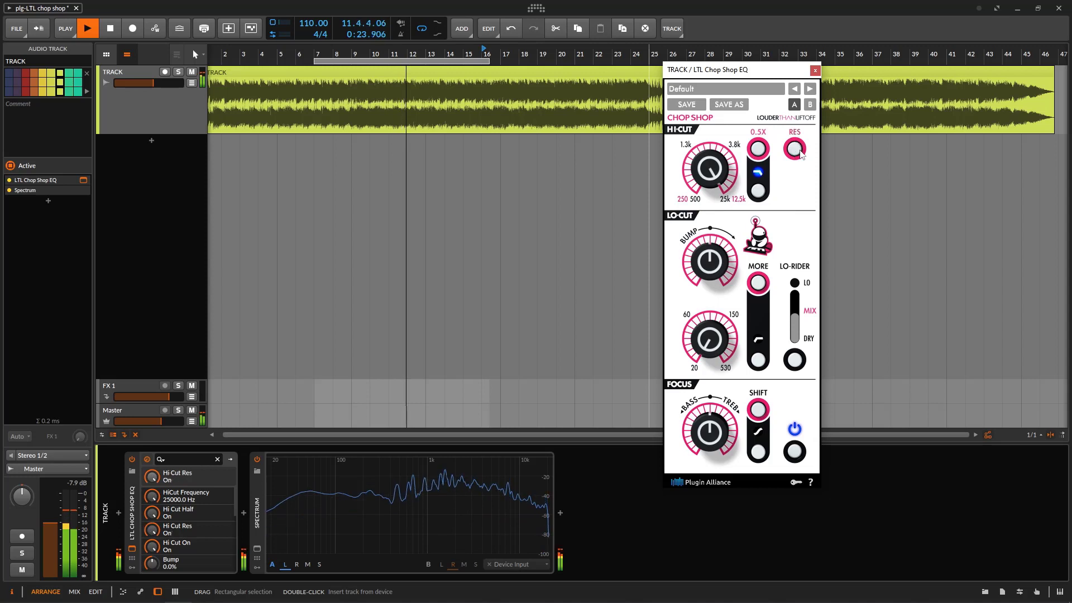
pyautogui.moveTo(715, 170); pyautogui.dragTo(770, 188)
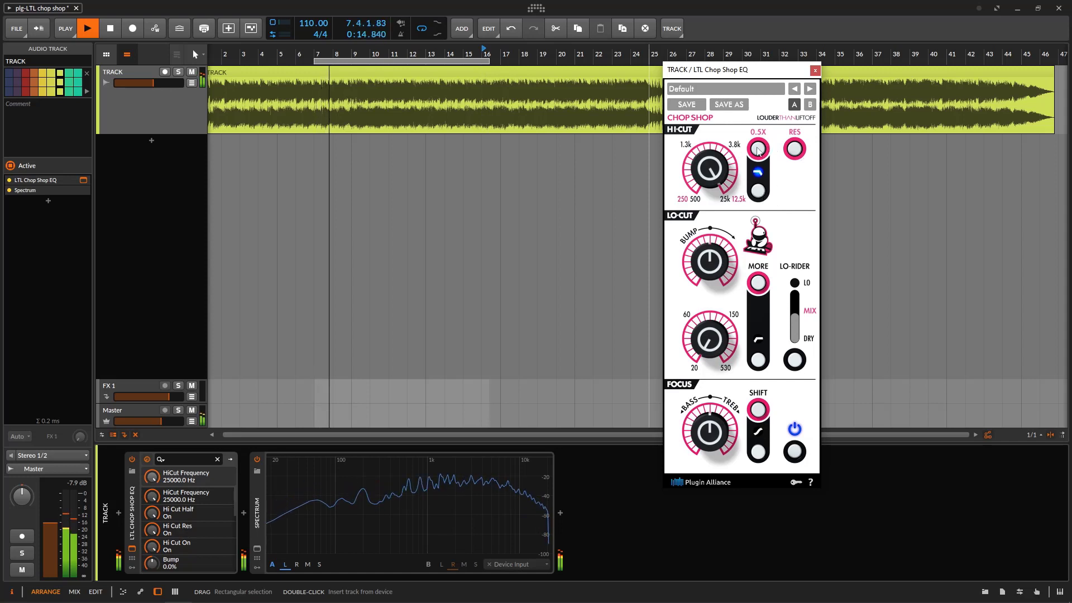
pyautogui.click(765, 178)
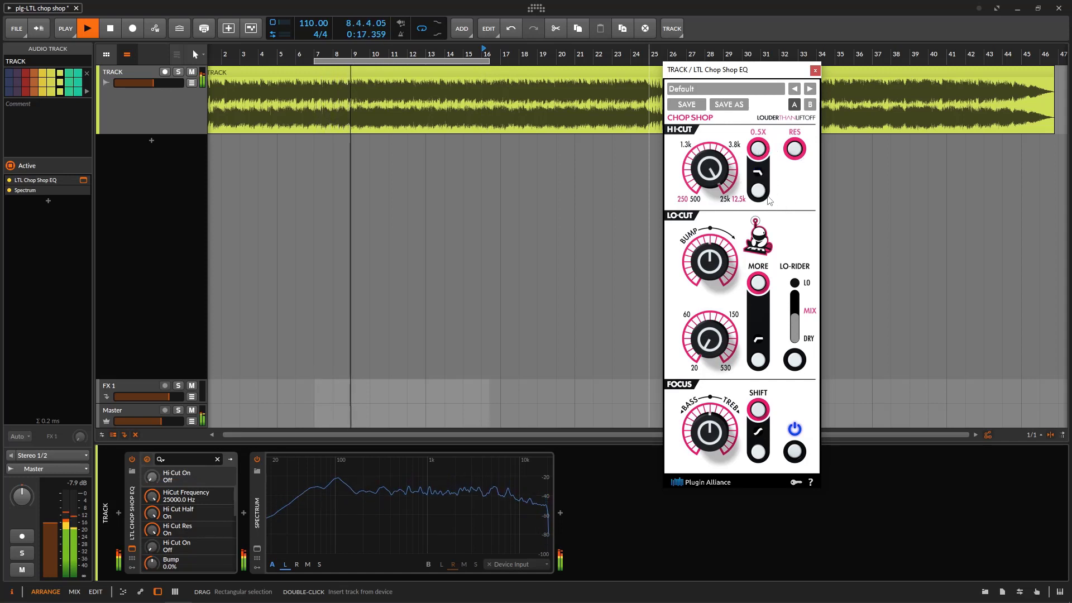
pyautogui.click(758, 173)
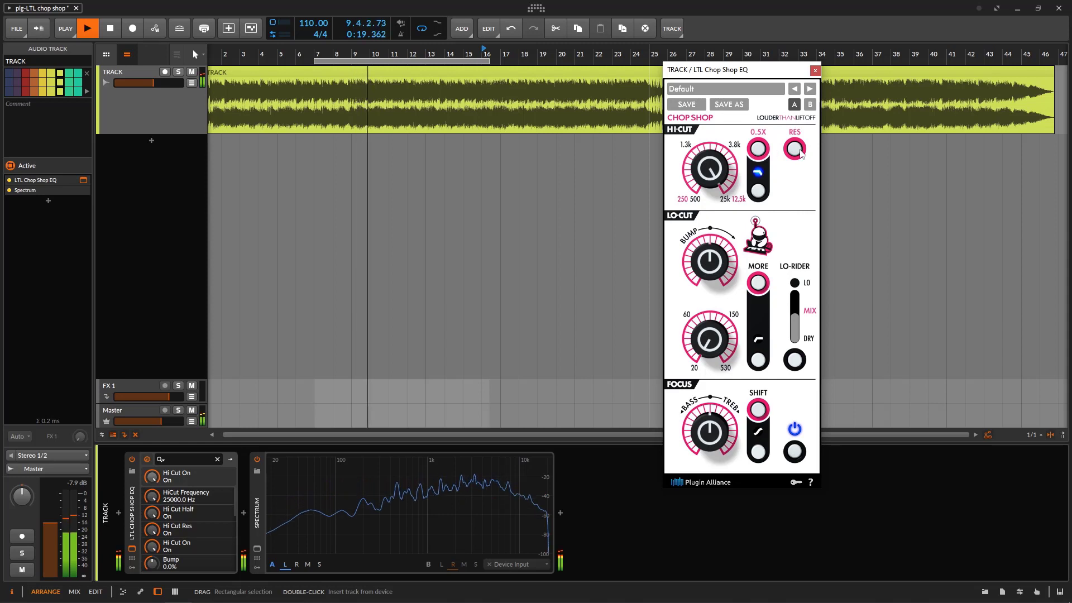
# Switch off the Hi-Cut's resonance and 0.5X range, and set its frequency to about 20648 Hz
pyautogui.click(795, 149)
pyautogui.click(758, 148)
pyautogui.moveTo(726, 162); pyautogui.dragTo(746, 174)
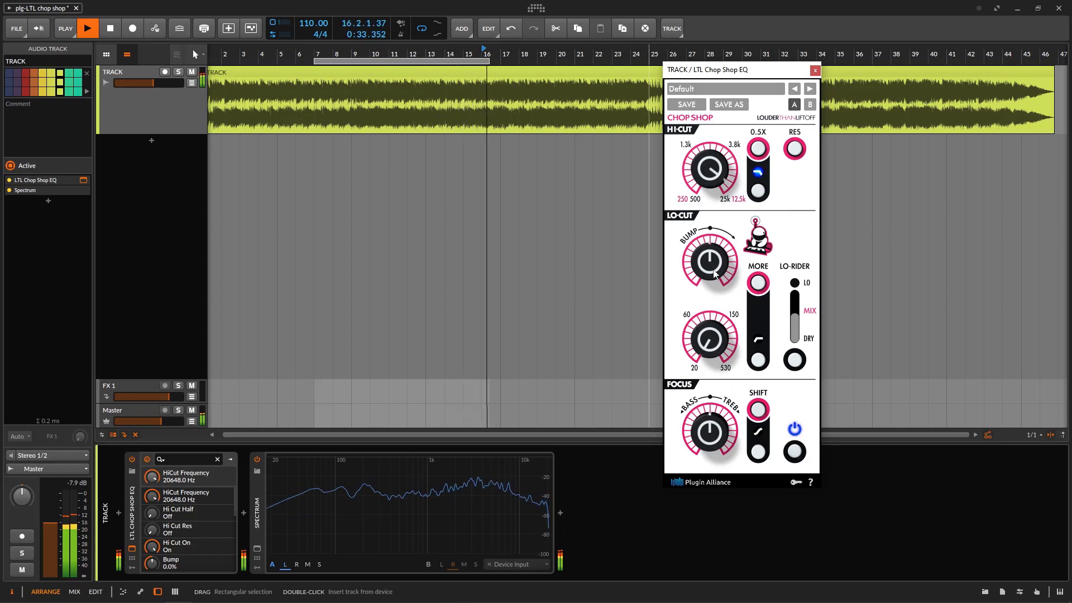
# Enable the Lo-Cut filter, raise its frequency from the minimum, and set Bump to 100%
pyautogui.moveTo(714, 344); pyautogui.dragTo(706, 327)
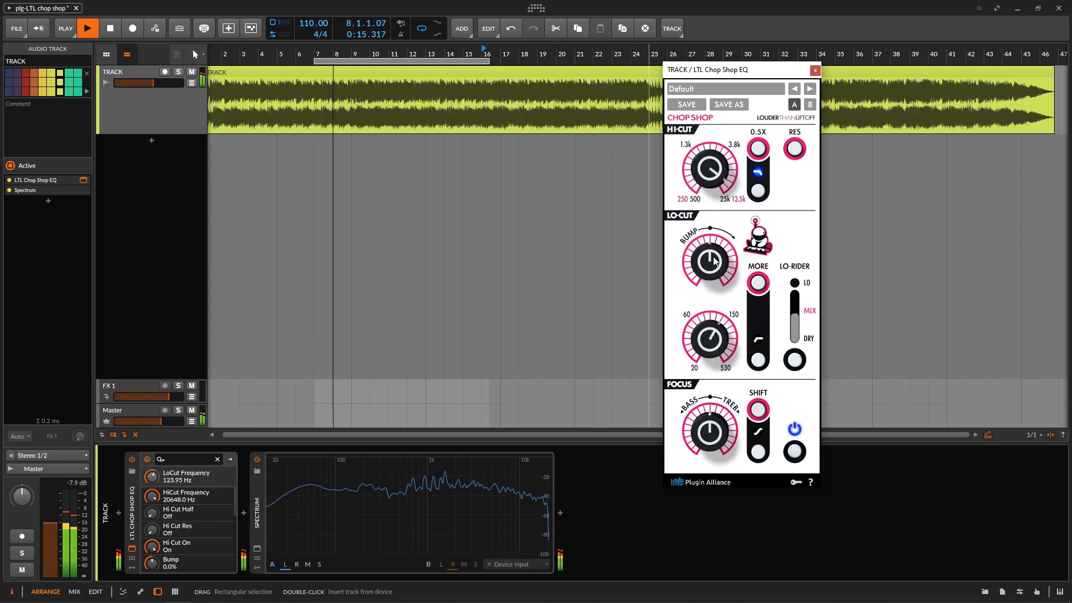
pyautogui.hotkey('ctrl', 'z')
pyautogui.click(758, 360)
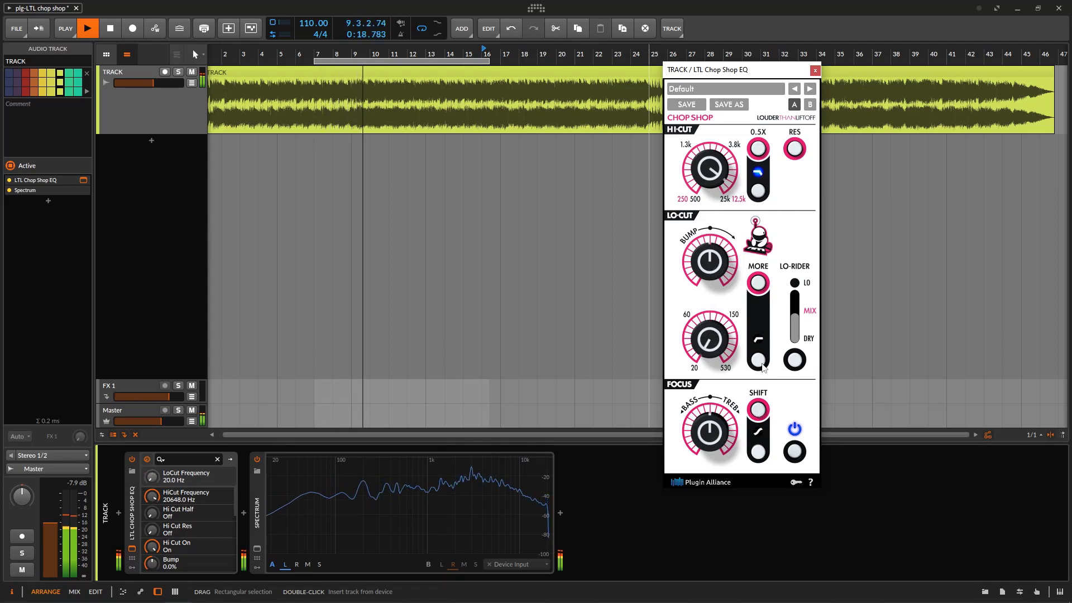
pyautogui.moveTo(706, 335); pyautogui.dragTo(708, 239)
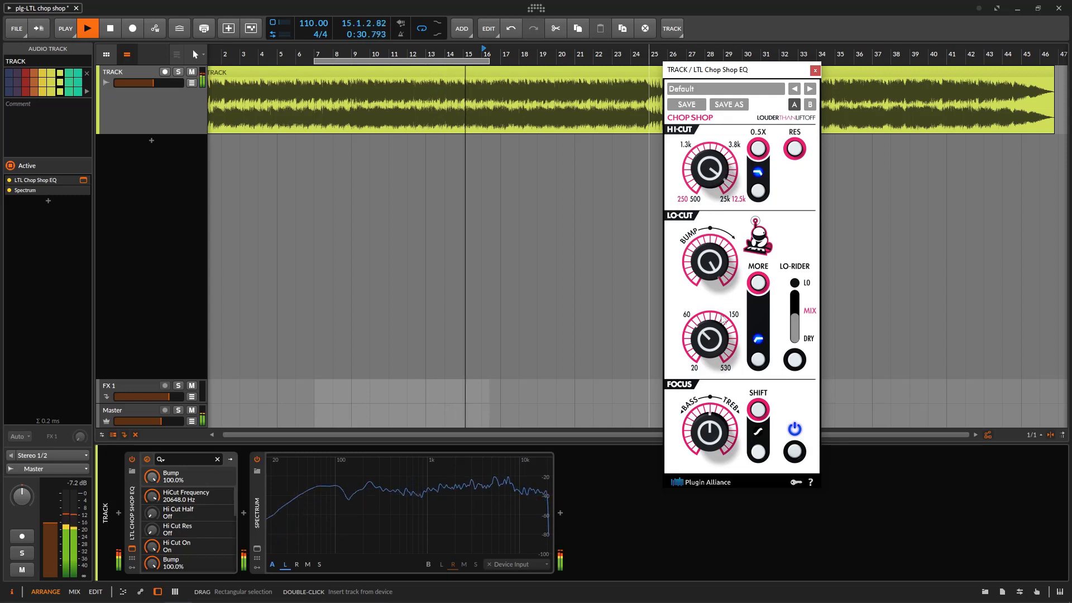
# Turn on the Lo-Cut's More option and sweep its frequency, settling at about 49.26 Hz with full Bump
pyautogui.moveTo(721, 319); pyautogui.dragTo(720, 346)
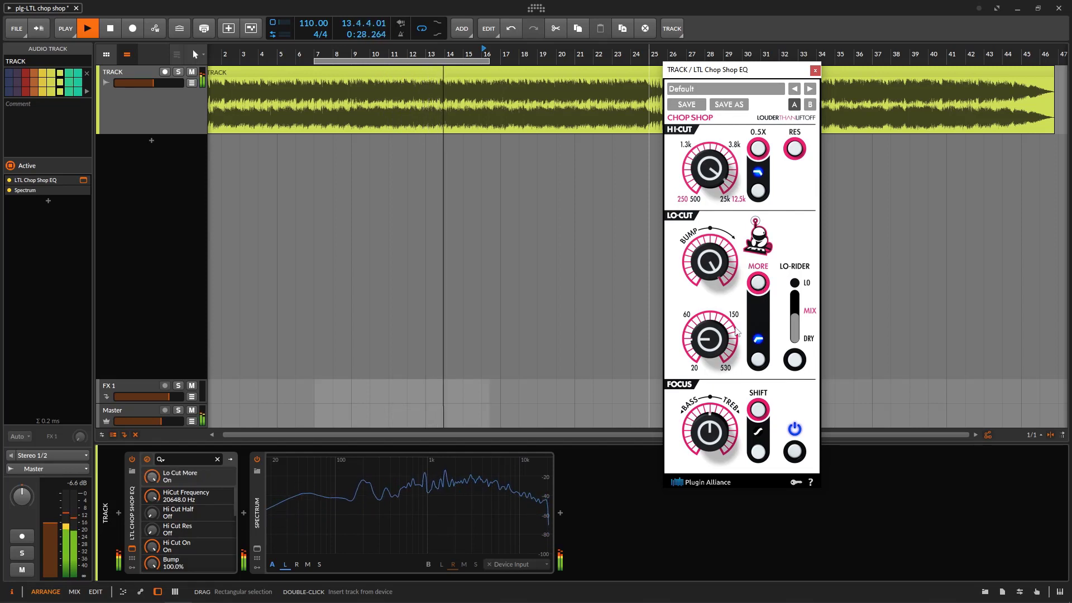
pyautogui.moveTo(711, 303); pyautogui.dragTo(714, 251)
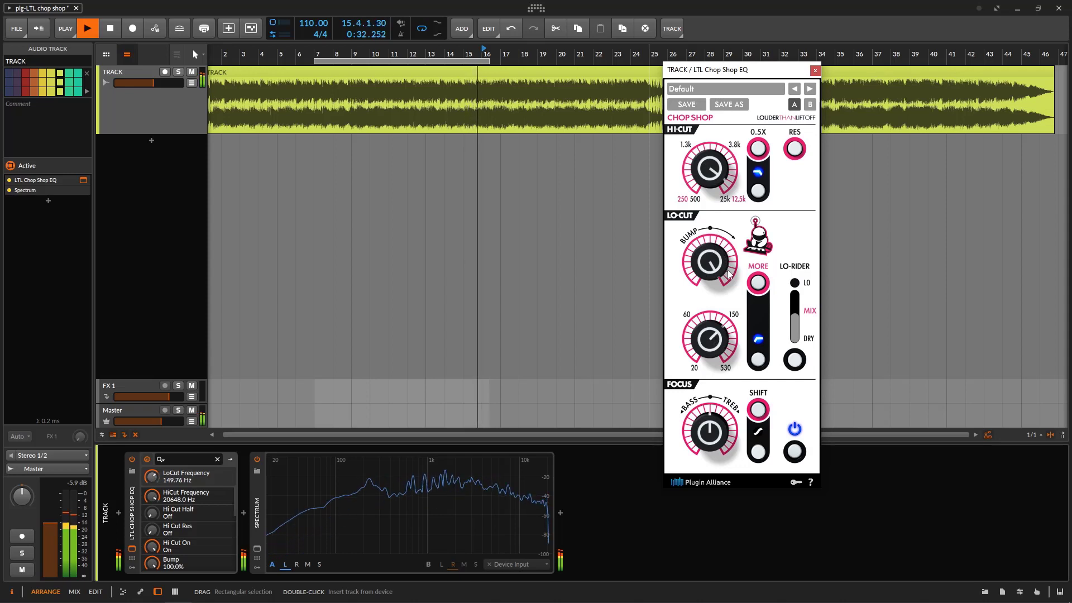
pyautogui.moveTo(728, 274); pyautogui.dragTo(731, 296)
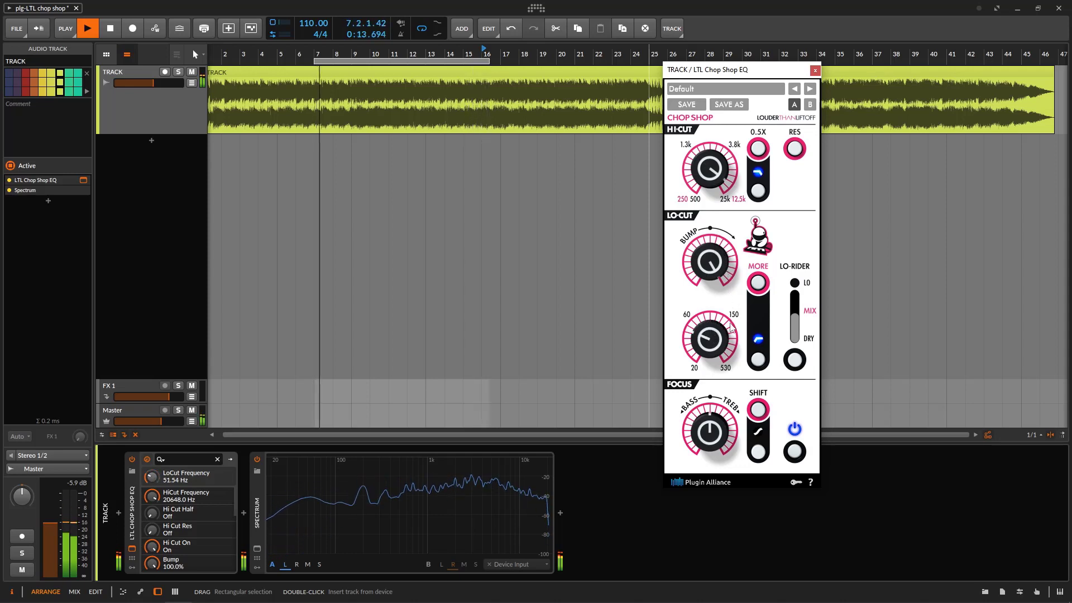
pyautogui.moveTo(730, 330); pyautogui.dragTo(729, 327)
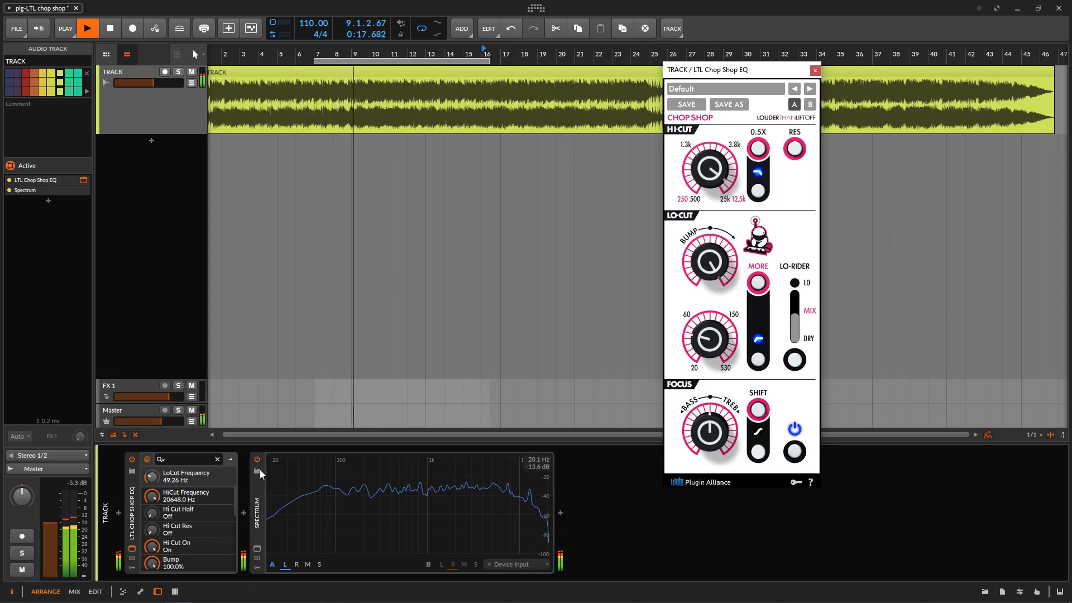
# Bypass and re-enable the LTL Chop Shop EQ device twice to compare the processed and dry track
pyautogui.click(132, 460)
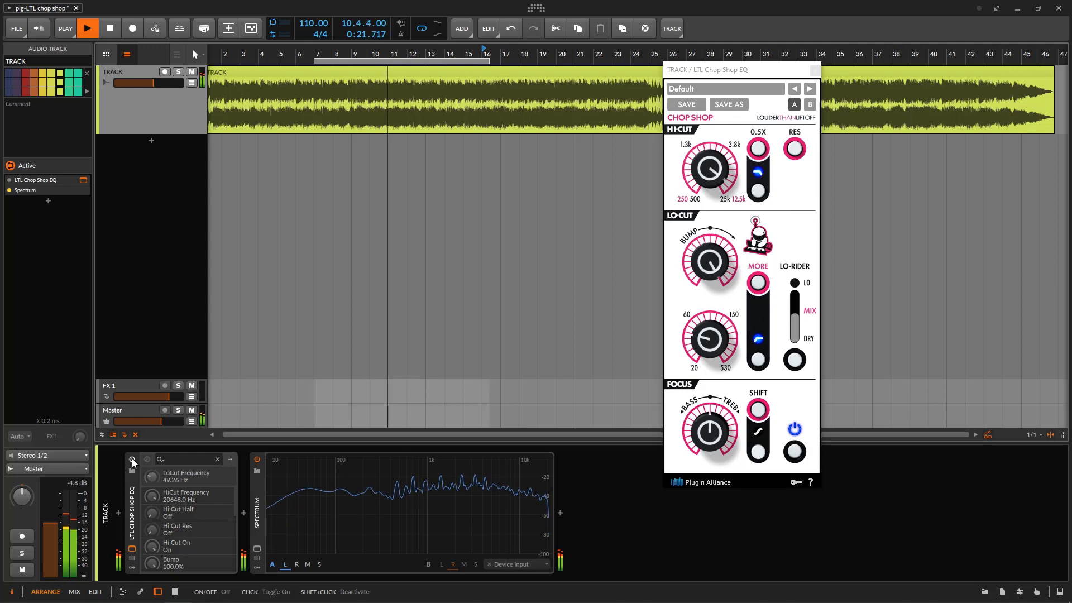
pyautogui.click(133, 460)
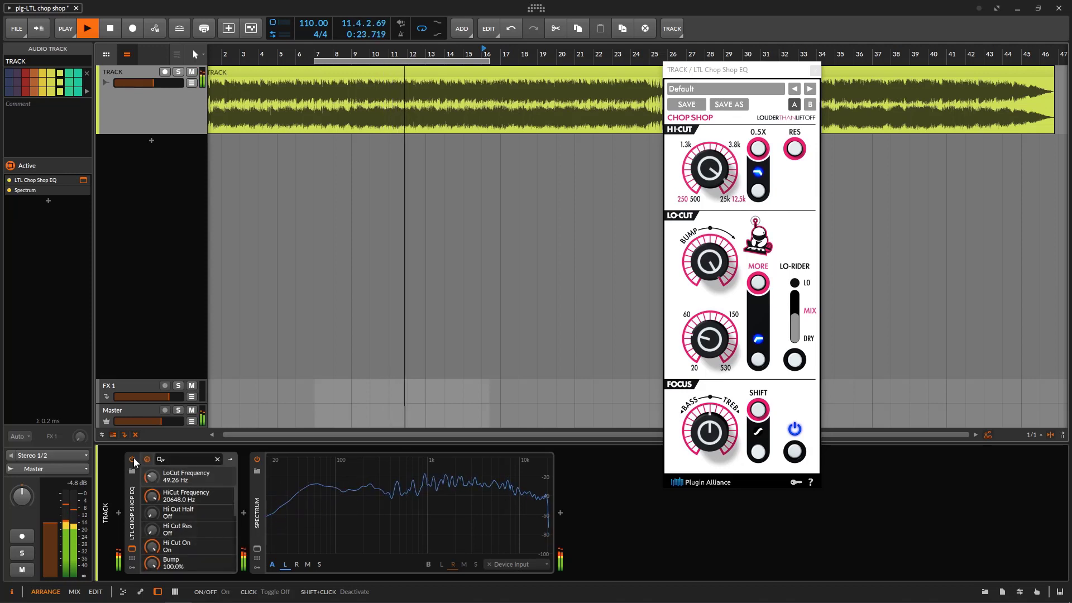
pyautogui.click(132, 459)
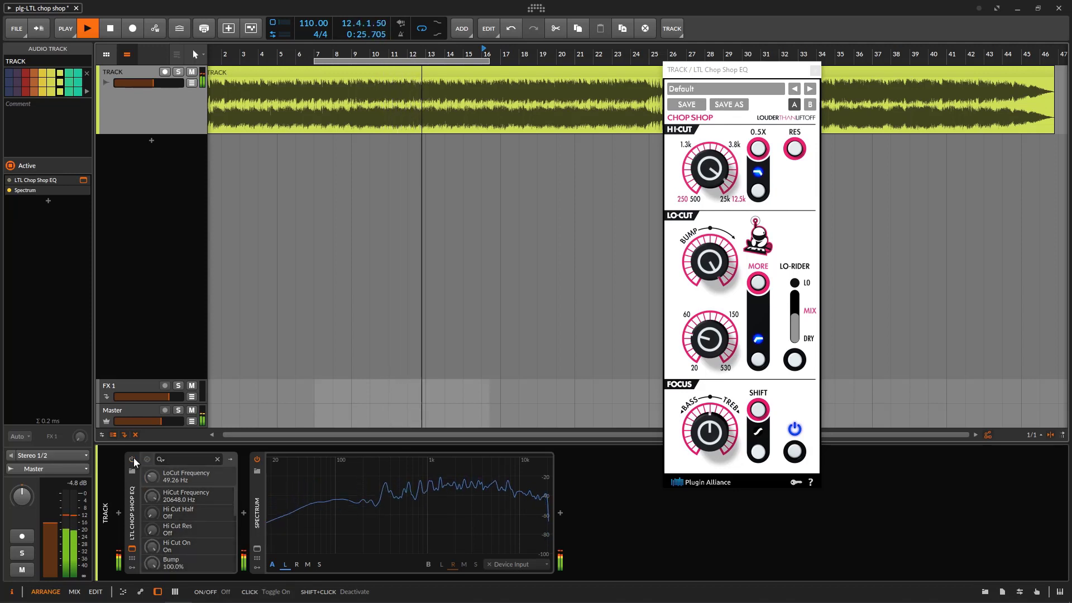
pyautogui.click(132, 458)
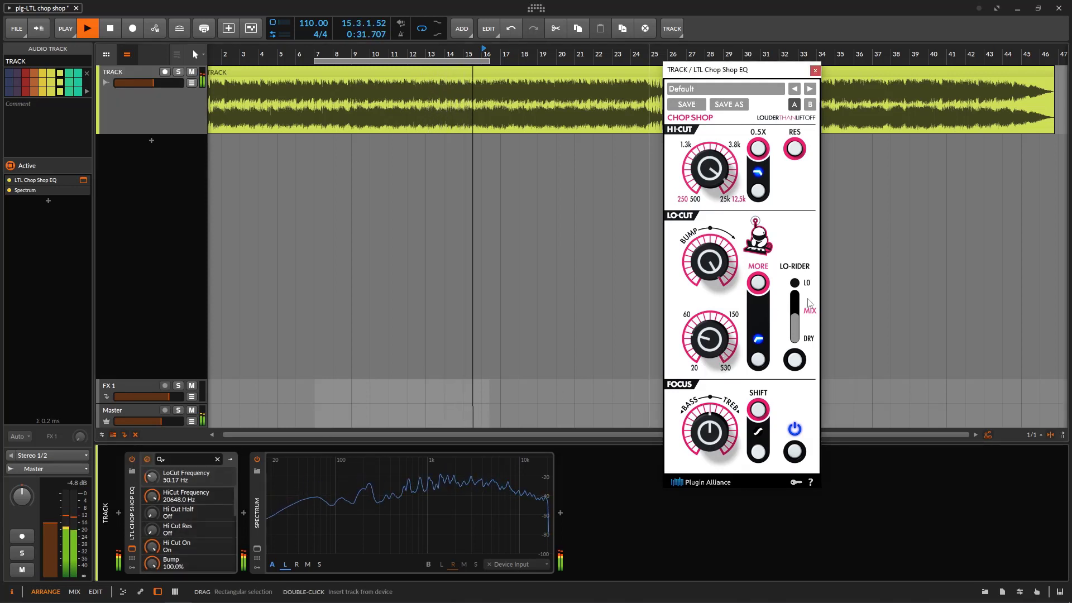
# Turn on Lo-Rider in the Lo-Cut section, compare it on and off, and lower its mix to about -1.94 dB
pyautogui.click(795, 360)
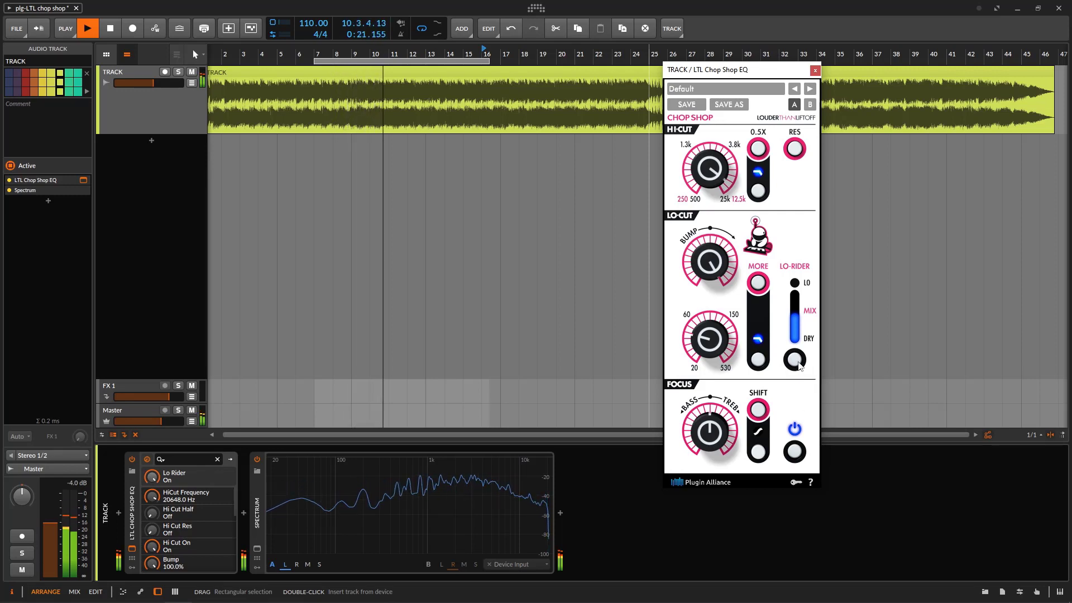
pyautogui.click(795, 360)
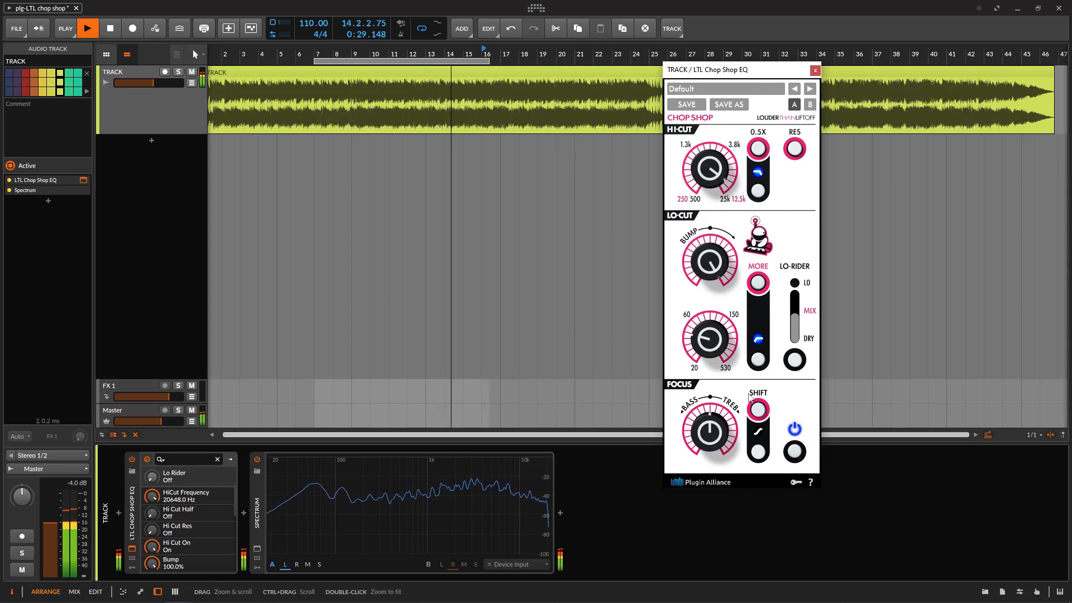
pyautogui.click(795, 360)
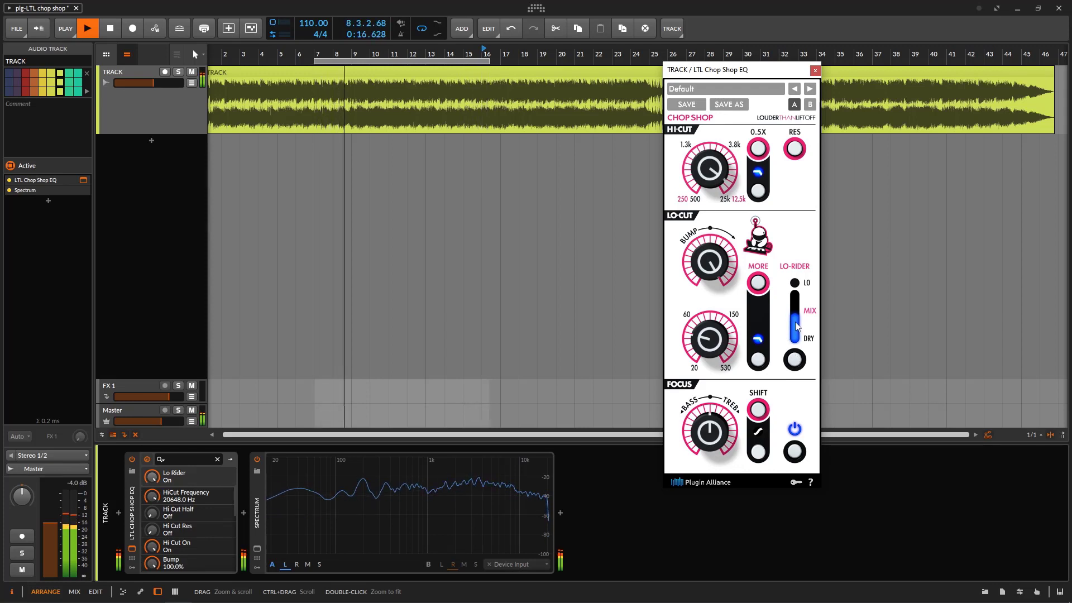
pyautogui.moveTo(799, 327); pyautogui.dragTo(802, 359)
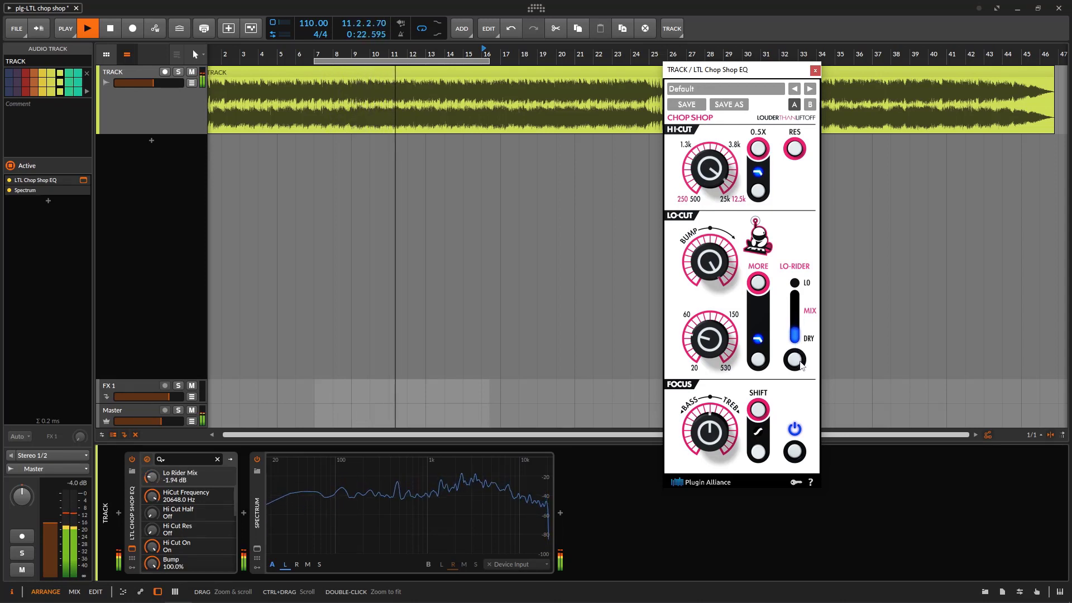
# Set Lo-Cut Bump to 60.8%, its frequency to about 85.23 Hz and Lo-Rider mix to about -4.1 dB, comparing against bypass
pyautogui.moveTo(705, 270); pyautogui.dragTo(711, 320)
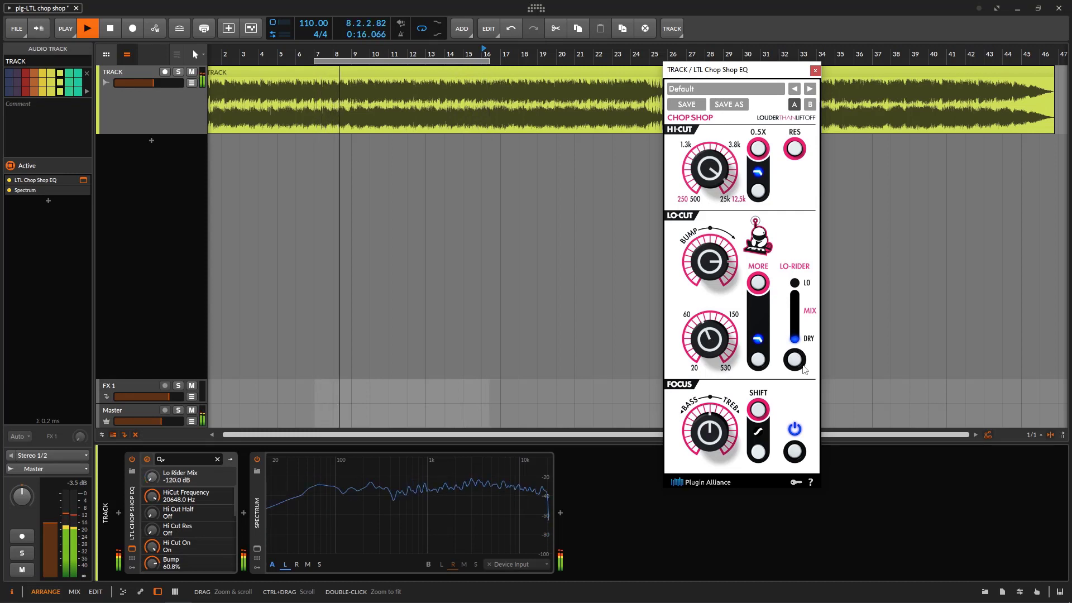
pyautogui.moveTo(802, 367); pyautogui.dragTo(802, 348)
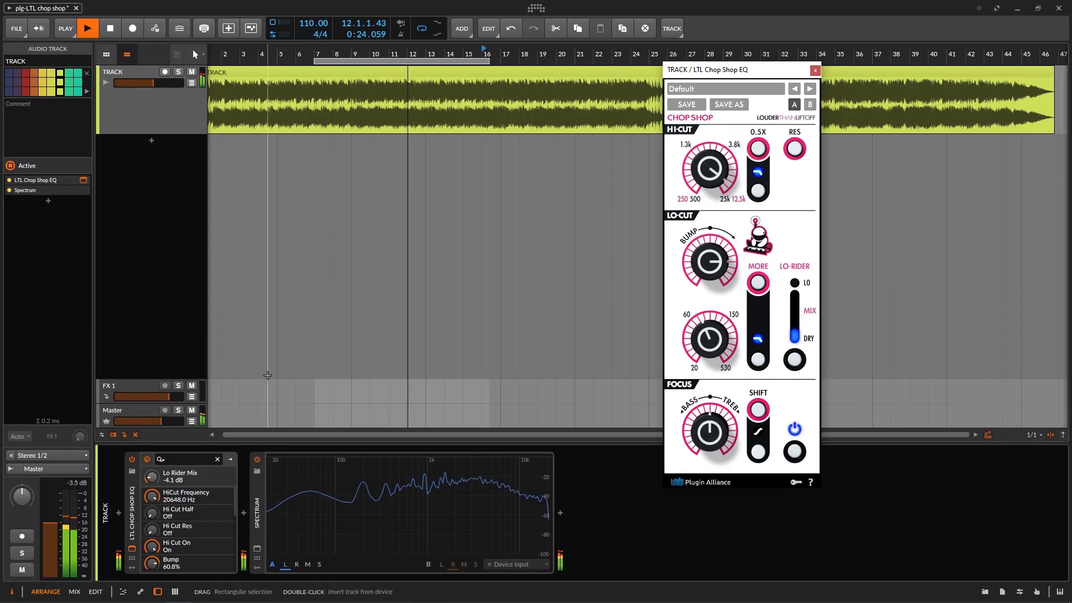
pyautogui.click(132, 461)
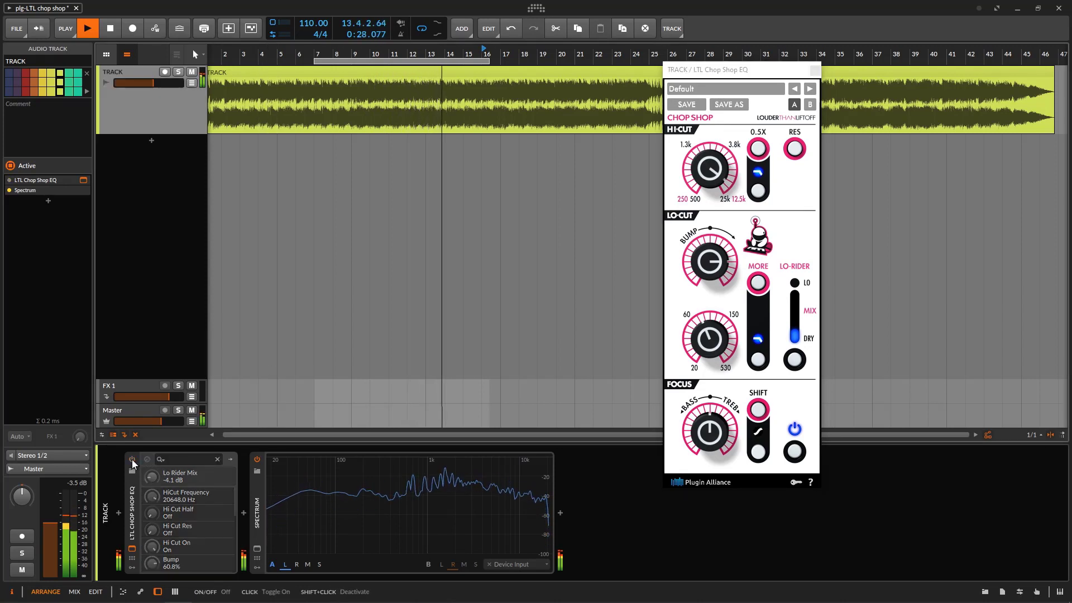
pyautogui.click(132, 459)
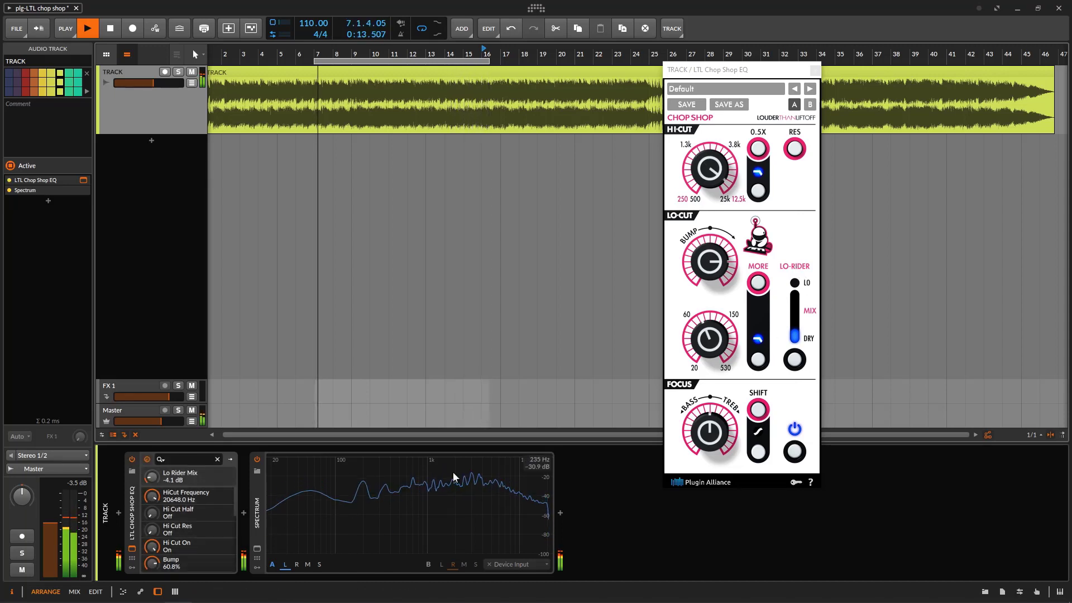
pyautogui.click(720, 337)
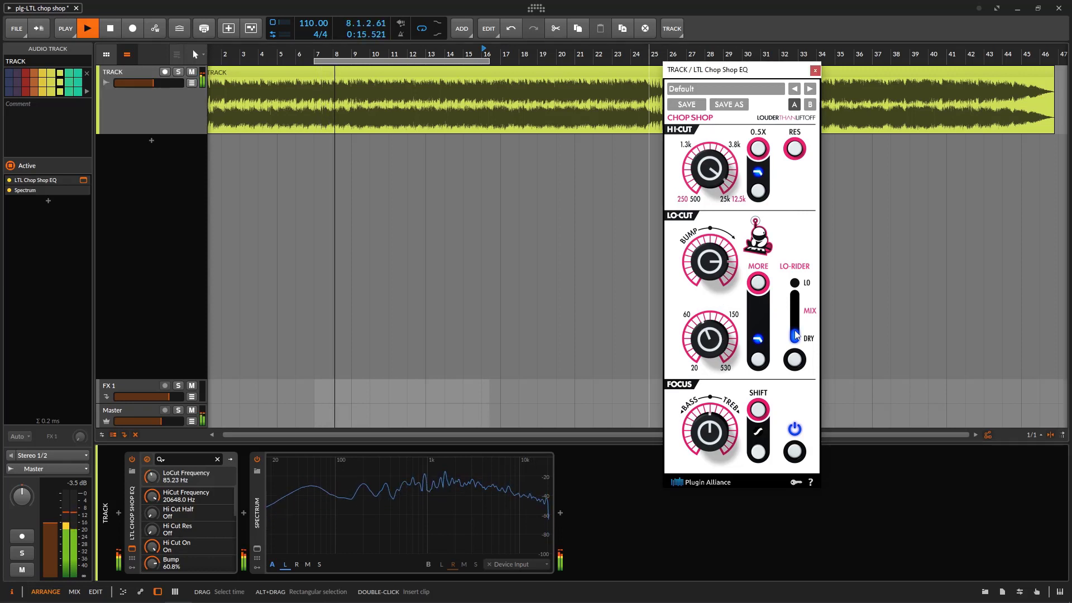
# Solo the lows, sweep the Lo-Cut frequency up to about 510.8 Hz with full Bump, and turn the solo off
pyautogui.click(795, 283)
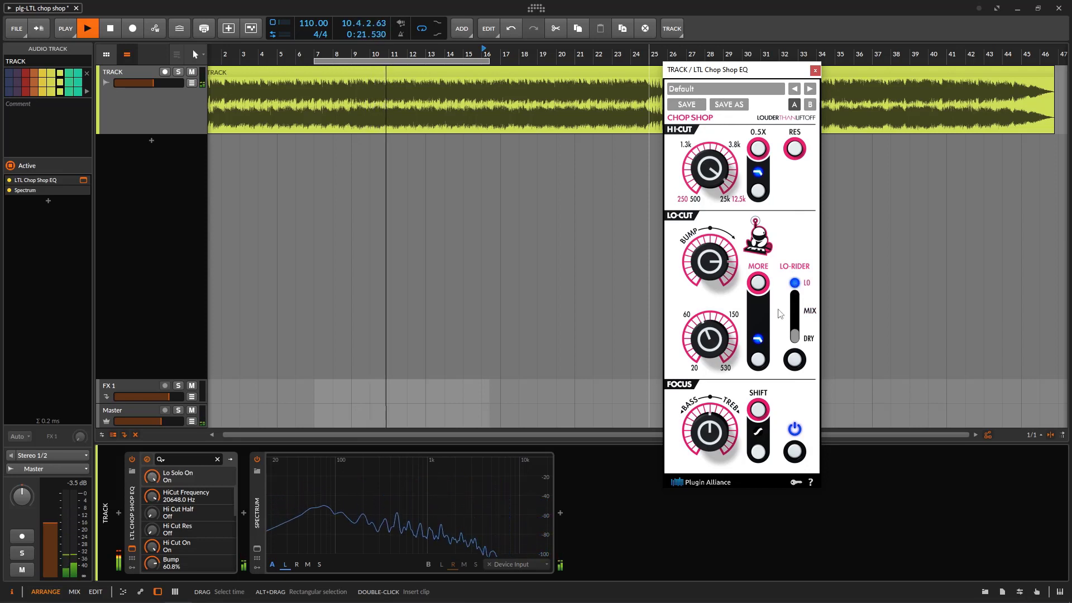
pyautogui.click(712, 337)
pyautogui.moveTo(712, 336)
pyautogui.mouseDown()
pyautogui.moveTo(726, 261)
pyautogui.moveTo(714, 370)
pyautogui.moveTo(730, 322)
pyautogui.moveTo(731, 342)
pyautogui.mouseUp()
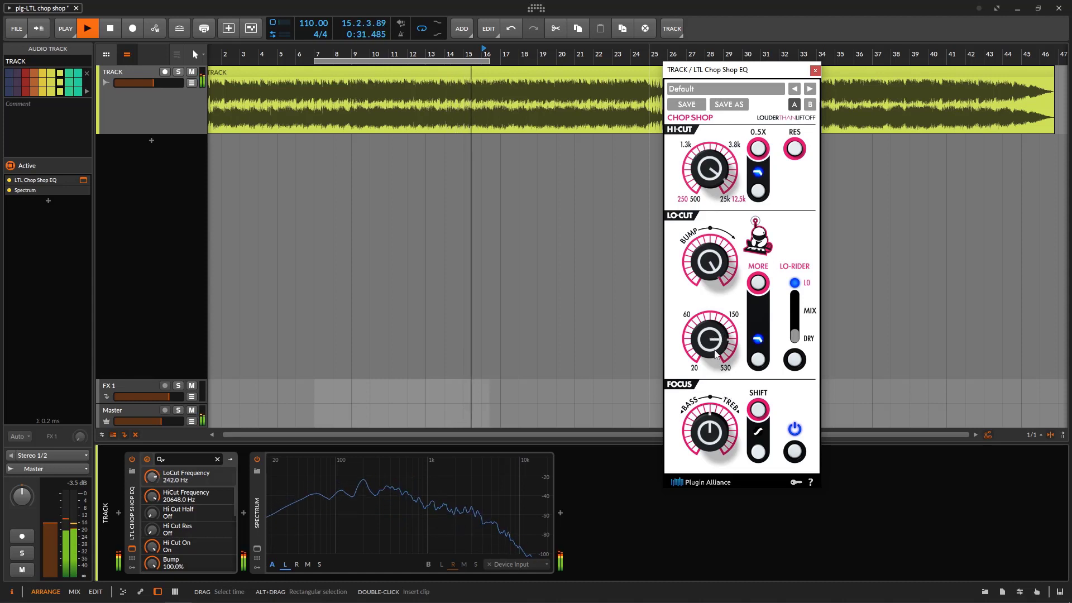
pyautogui.moveTo(727, 394); pyautogui.dragTo(732, 391)
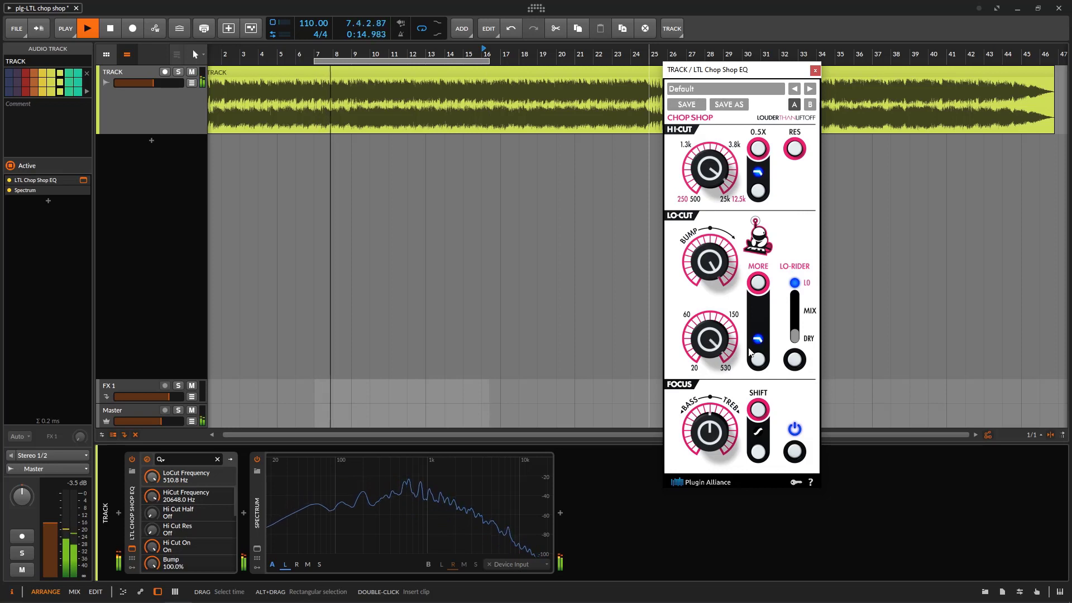
pyautogui.click(795, 283)
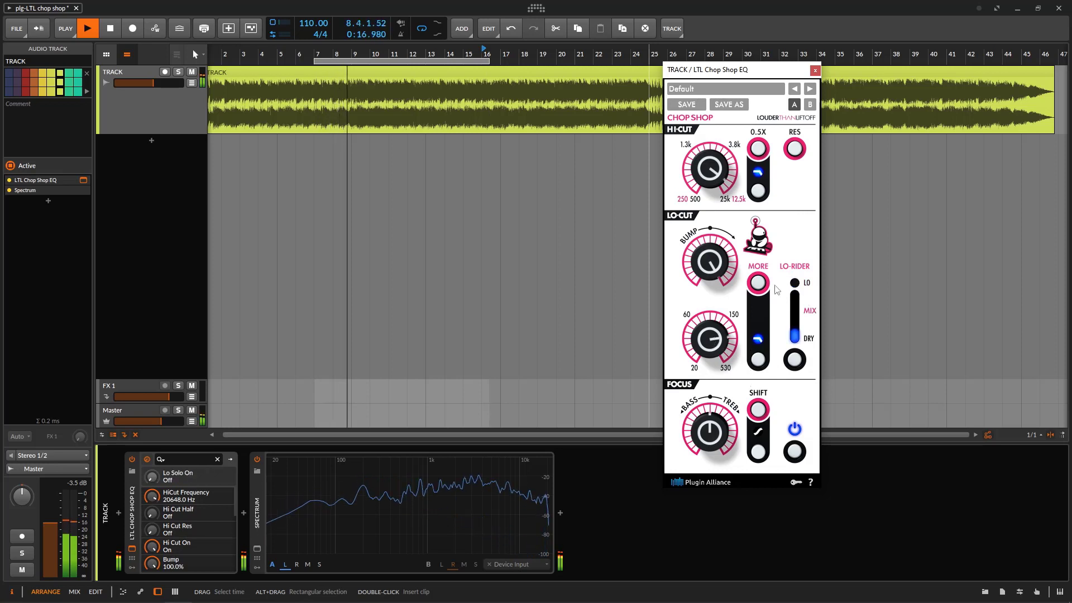
# Set Lo-Cut Bump to 46.4% and frequency to about 72.32 Hz, and compare the EQ with its bypassed state
pyautogui.moveTo(715, 268); pyautogui.dragTo(714, 352)
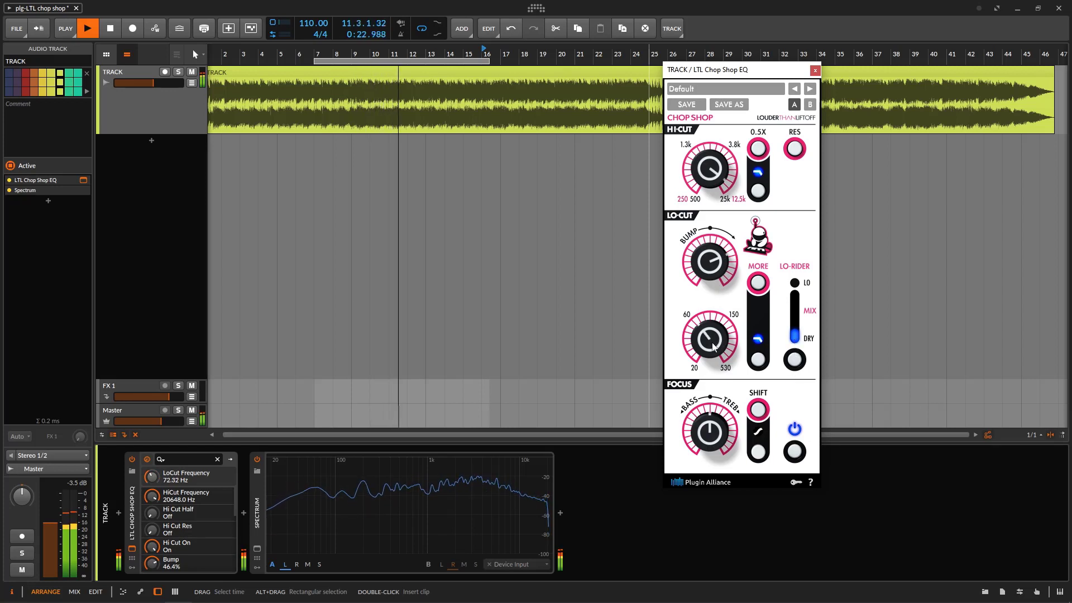
pyautogui.click(134, 457)
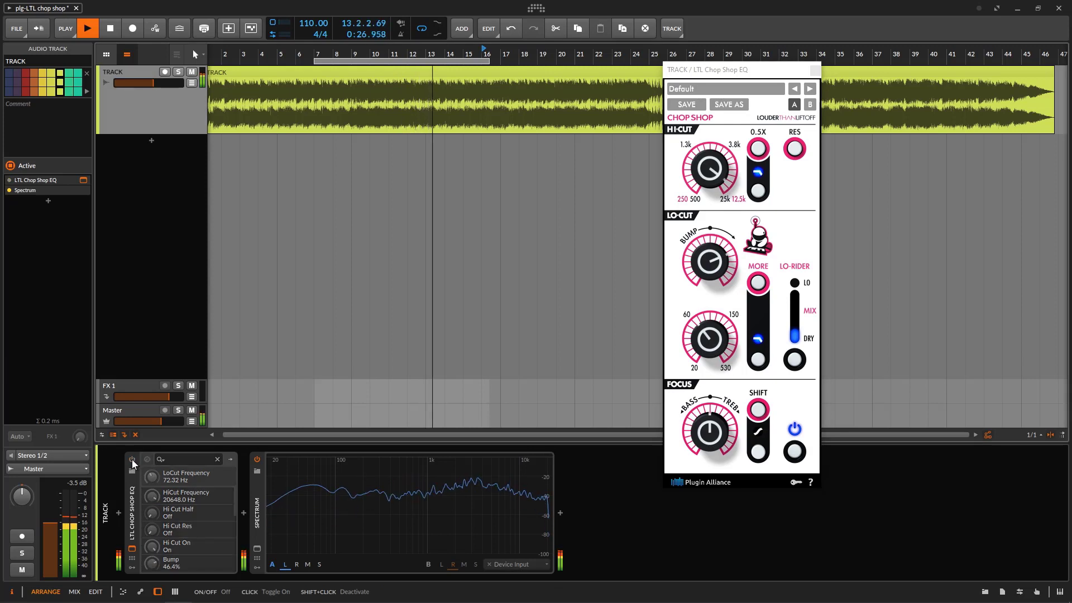
pyautogui.click(131, 459)
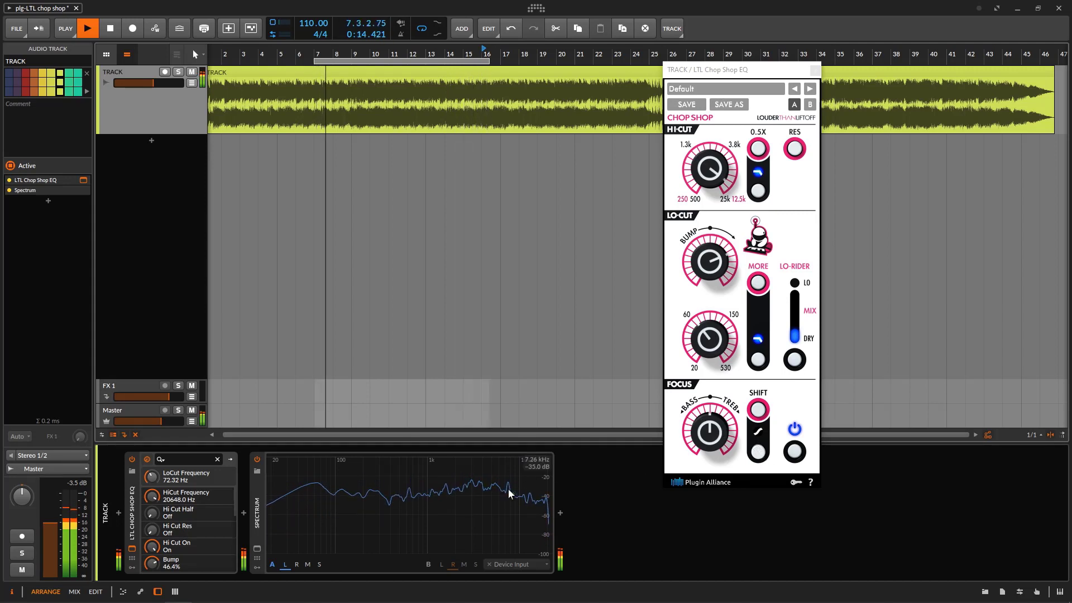
# Enable the Focus section, tilt it toward the bass to -12.8%, and check the EQ against bypass
pyautogui.click(757, 455)
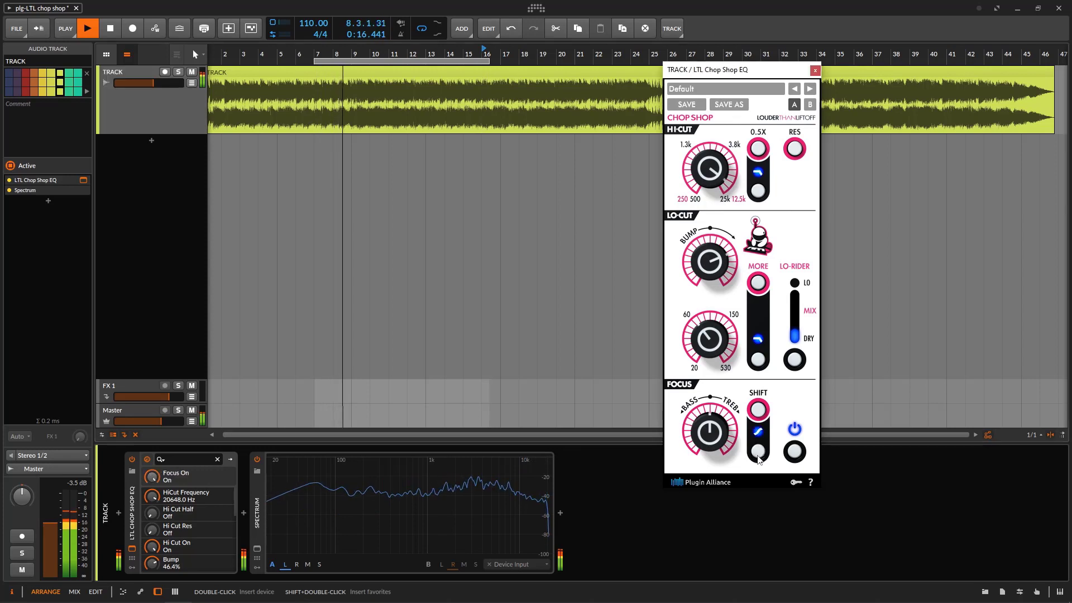
pyautogui.click(702, 435)
pyautogui.moveTo(702, 435); pyautogui.dragTo(703, 444)
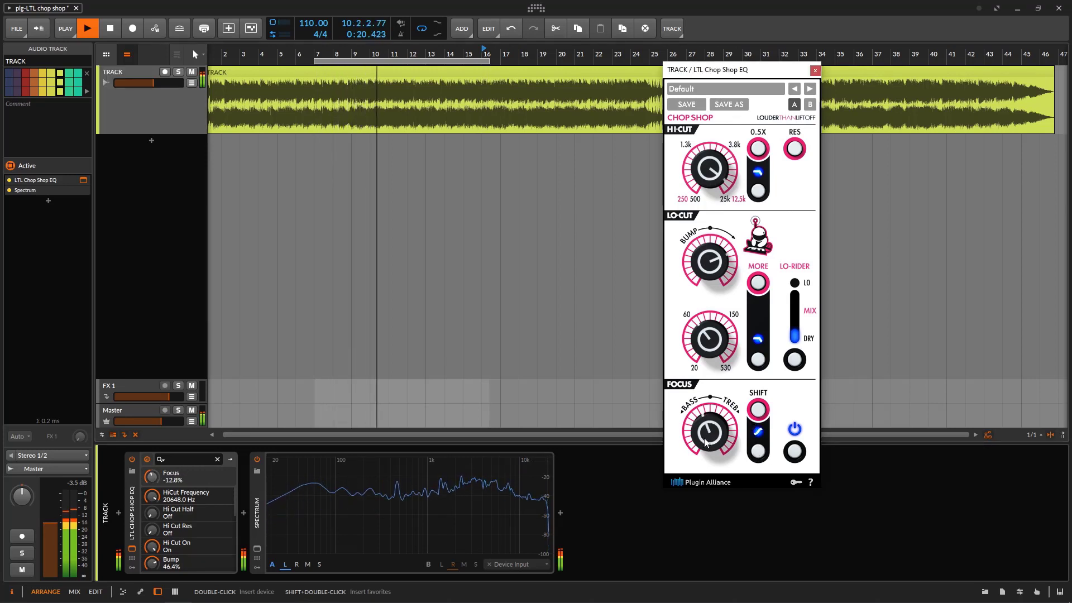
pyautogui.click(132, 459)
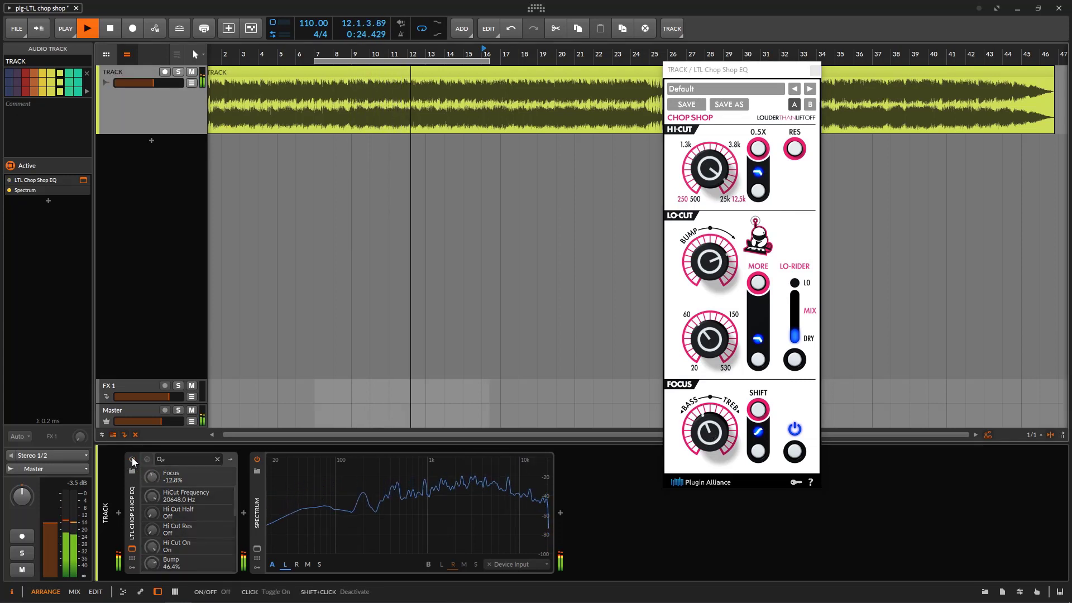
pyautogui.click(133, 458)
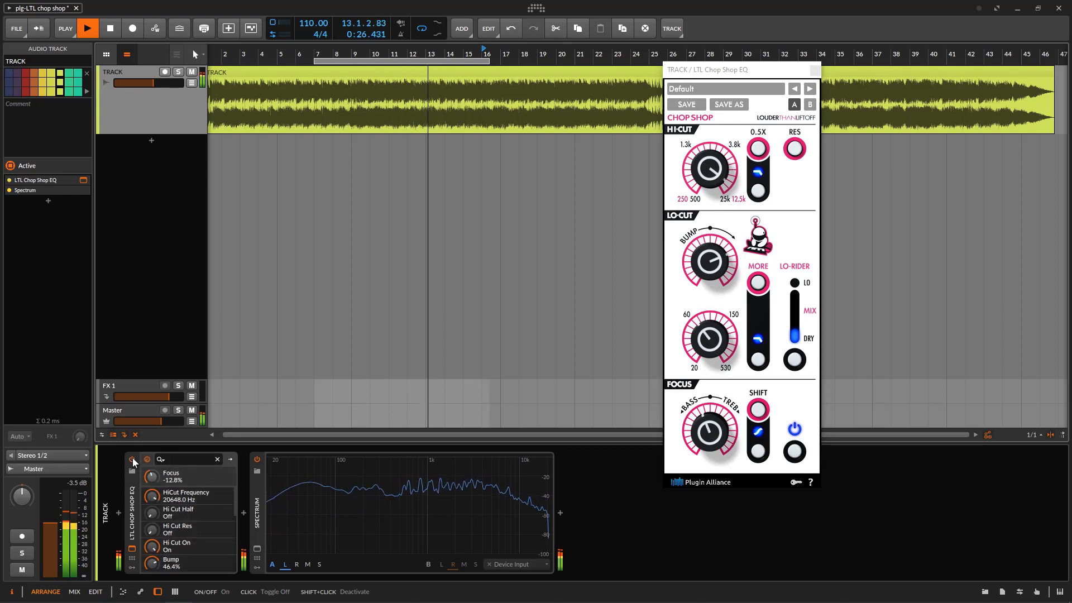
# Try Focus at -7.2% against the bypassed signal, and raise it toward treble to 40.8%
pyautogui.moveTo(710, 443); pyautogui.dragTo(709, 439)
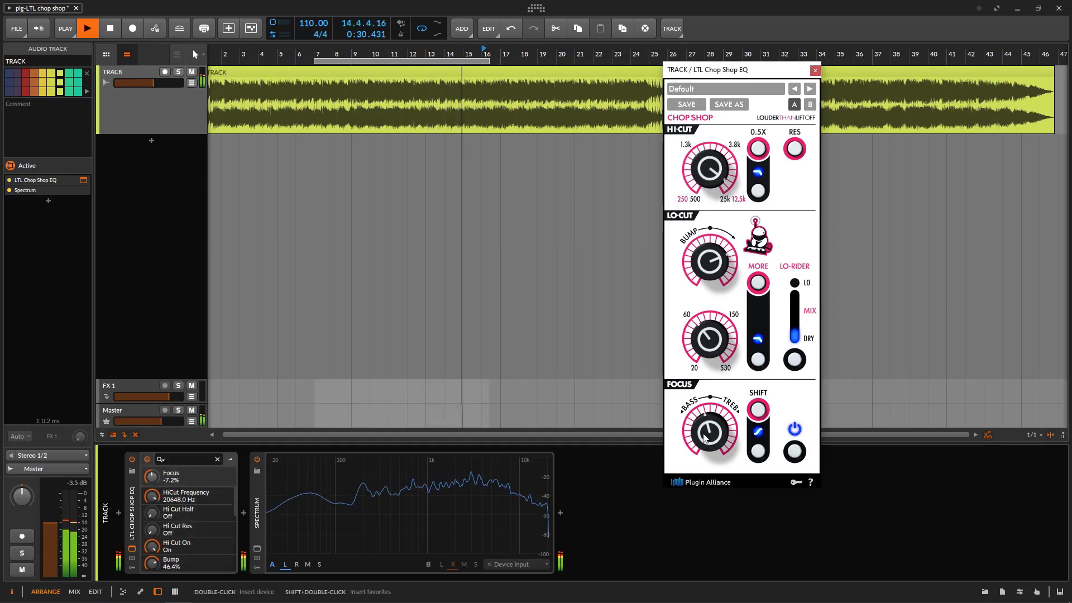
pyautogui.click(132, 458)
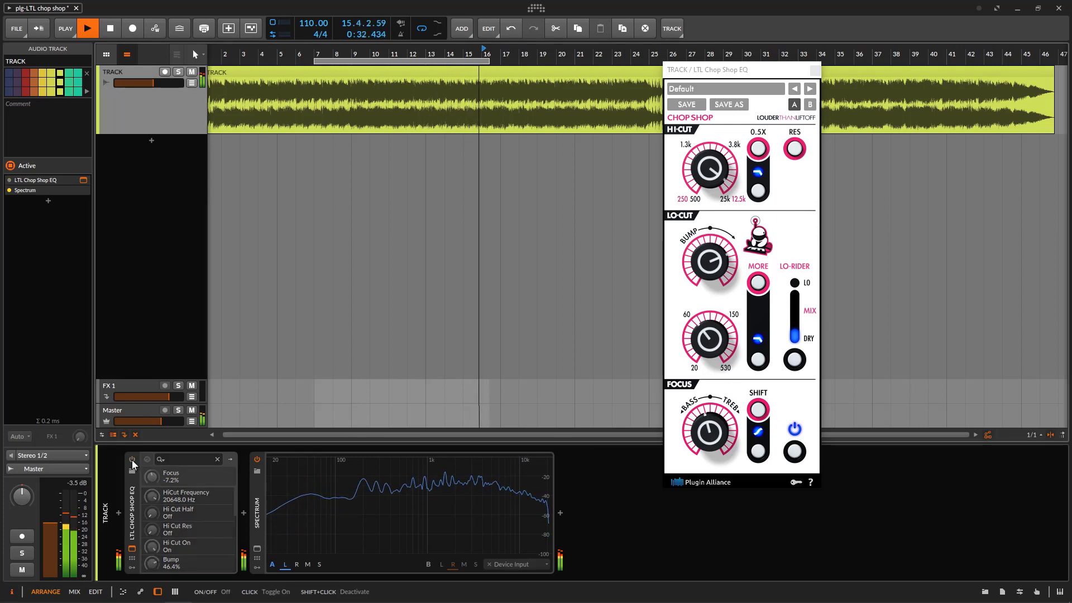
pyautogui.click(132, 459)
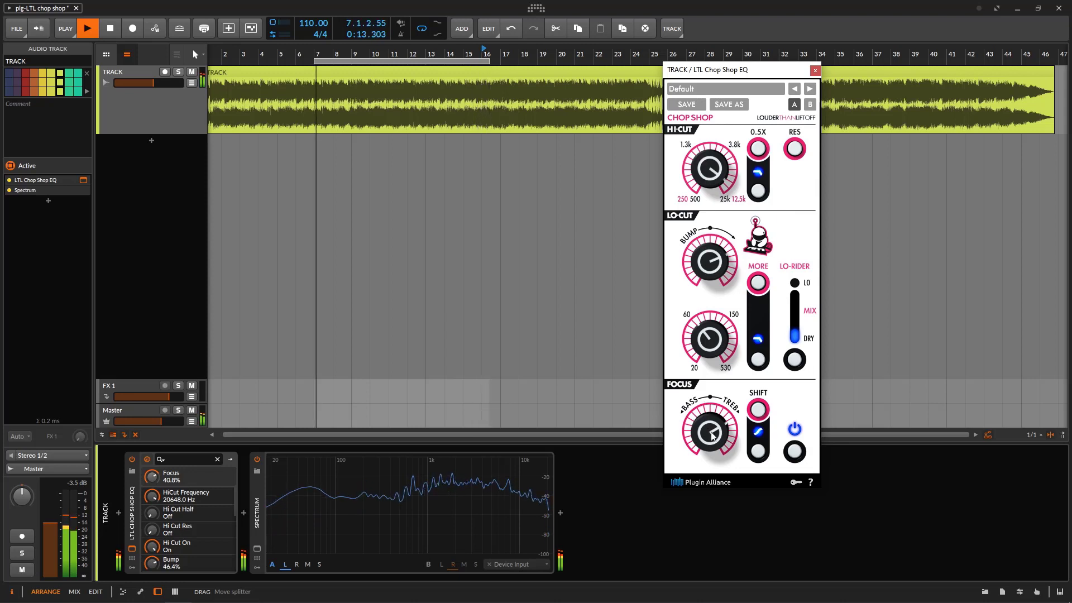
# Toggle the Focus Shift, turn Focus back toward the bass to -12.8%, and compare with the EQ bypassed
pyautogui.click(759, 411)
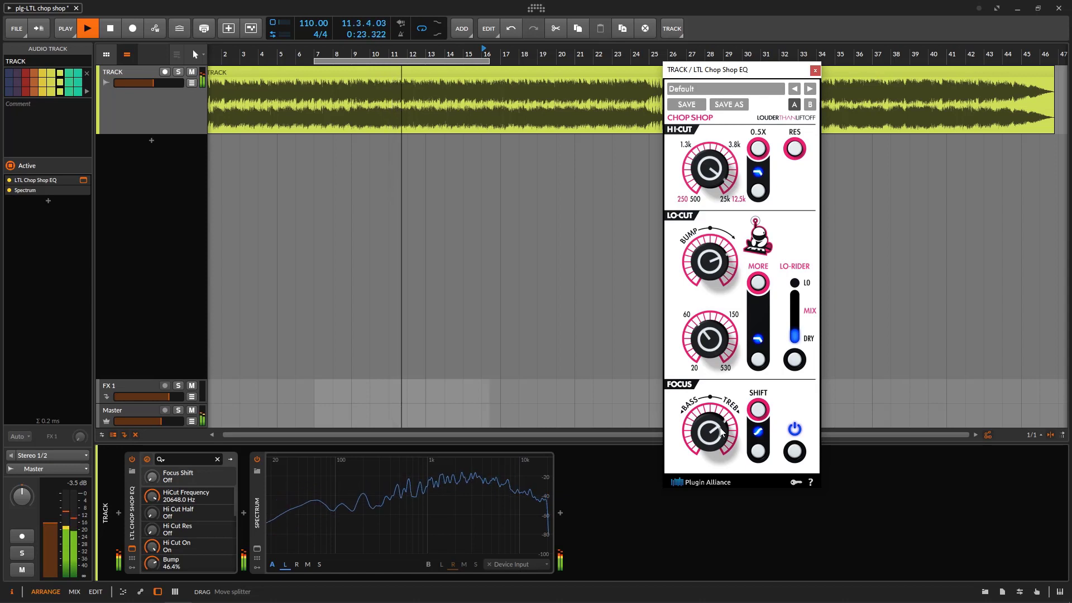
pyautogui.moveTo(721, 431); pyautogui.dragTo(724, 456)
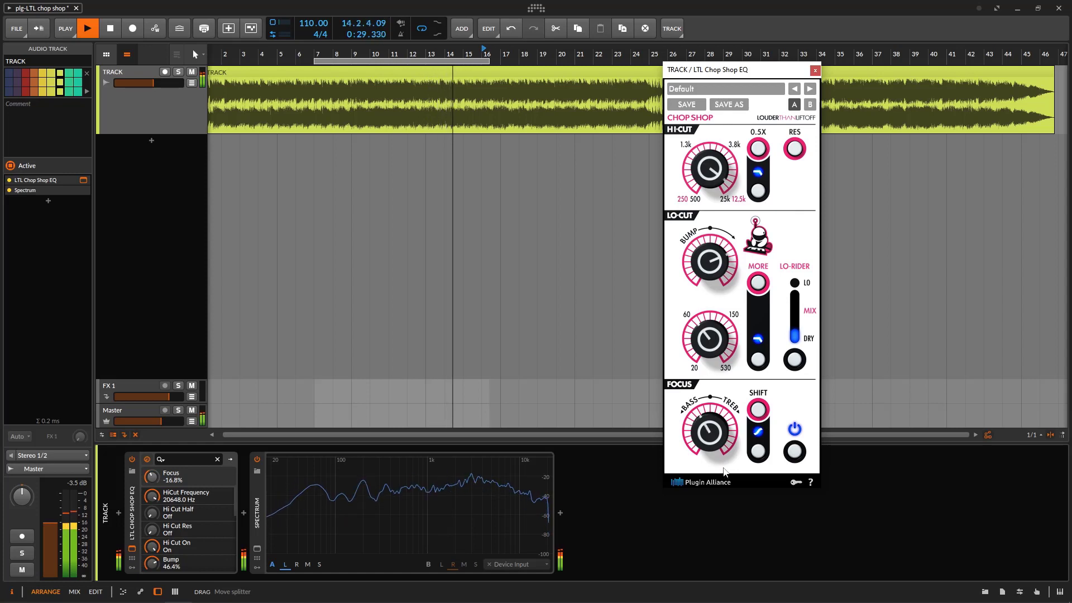
pyautogui.click(132, 460)
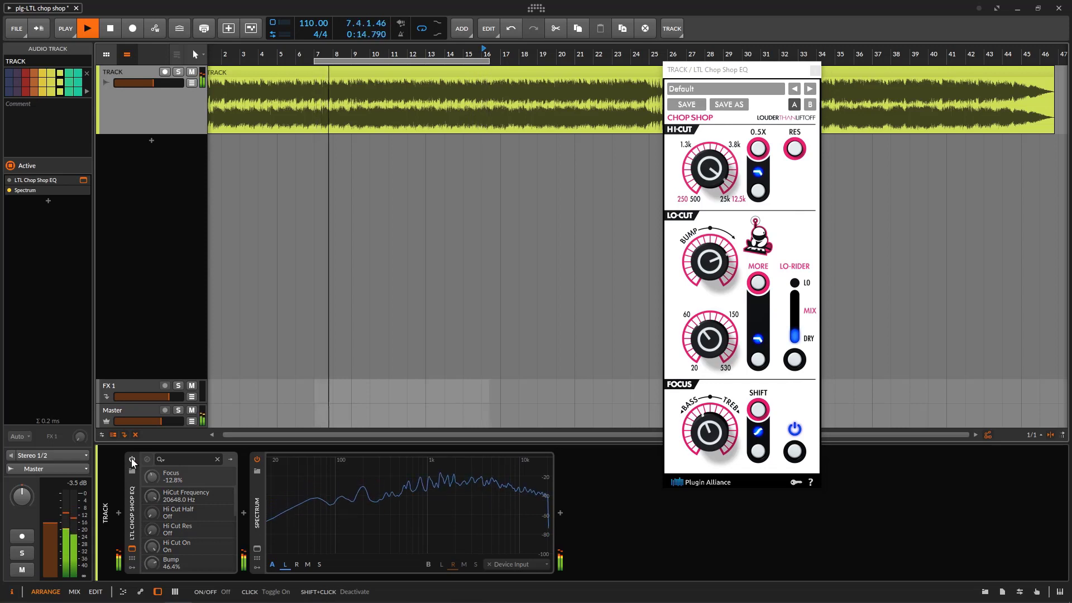
pyautogui.click(132, 458)
# Compare the track with Chop Shop EQ active and bypassed, keeping the current Focus and cut settings
pyautogui.click(724, 106)
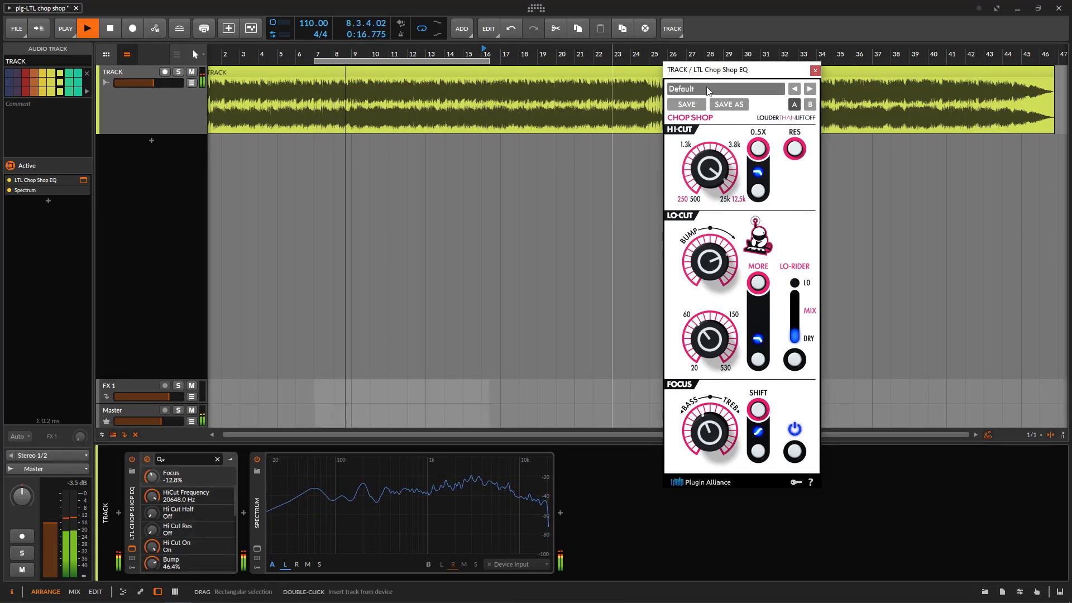
pyautogui.click(736, 151)
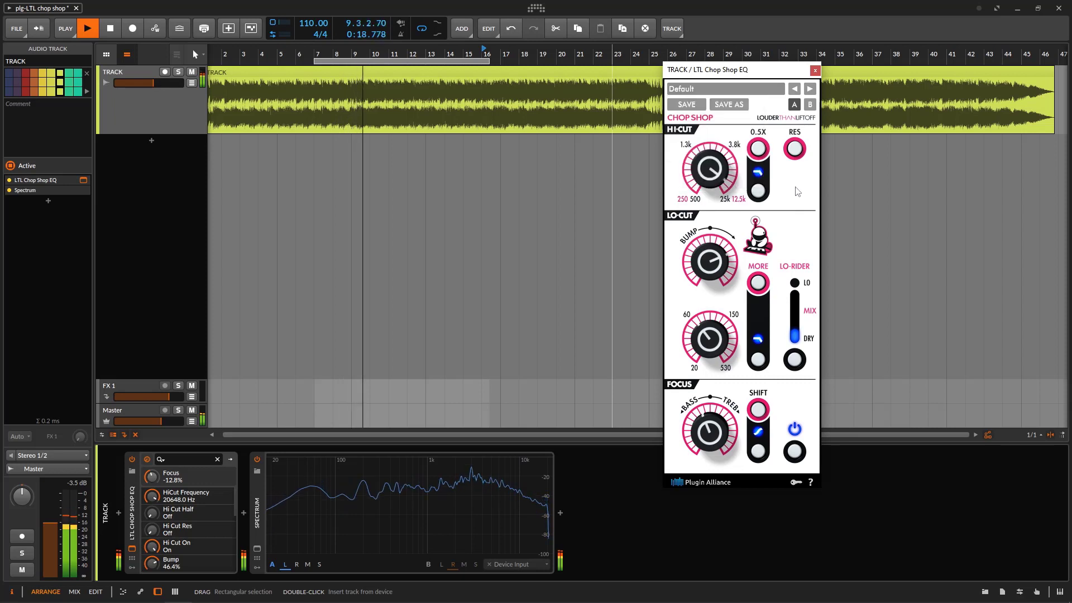
pyautogui.click(132, 460)
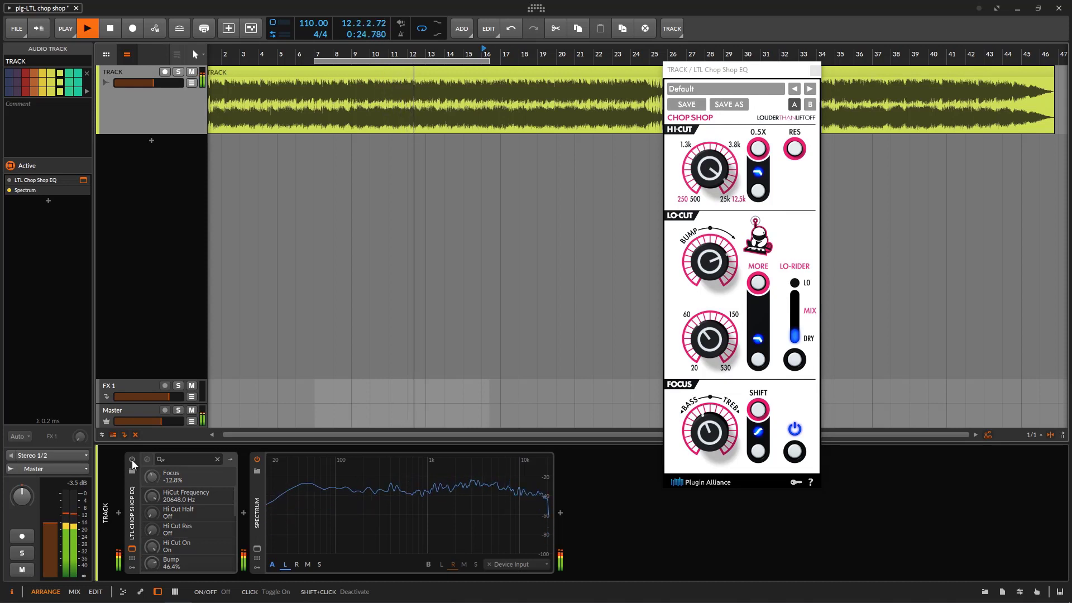
pyautogui.click(132, 460)
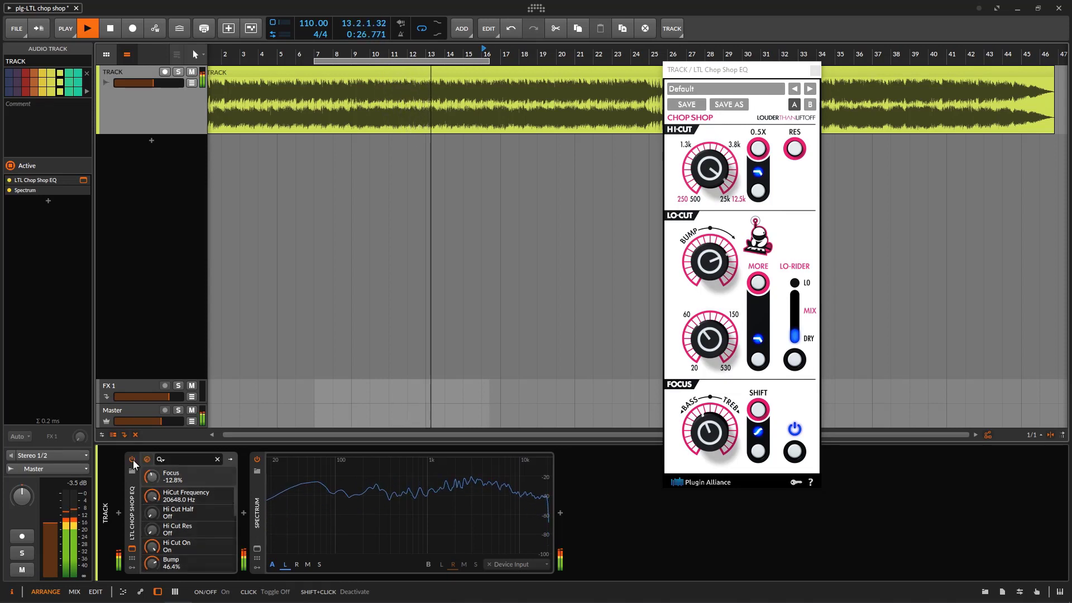
# Reset the EQ to its defaults and enable Focus, sweeping it toward the bass to -98.4% and back to -16.8%
pyautogui.click(715, 90)
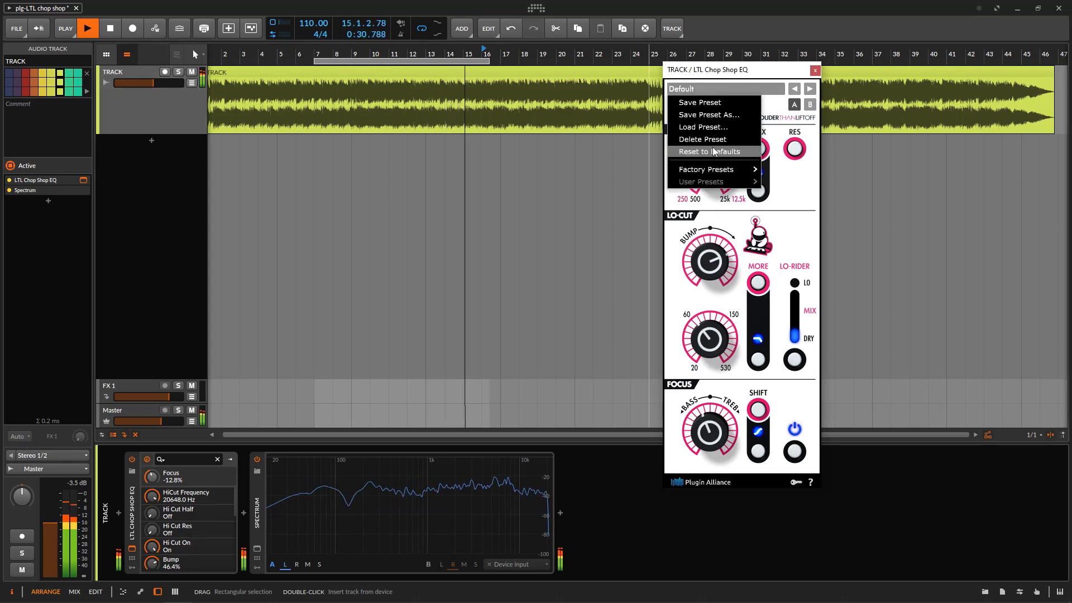
pyautogui.click(714, 151)
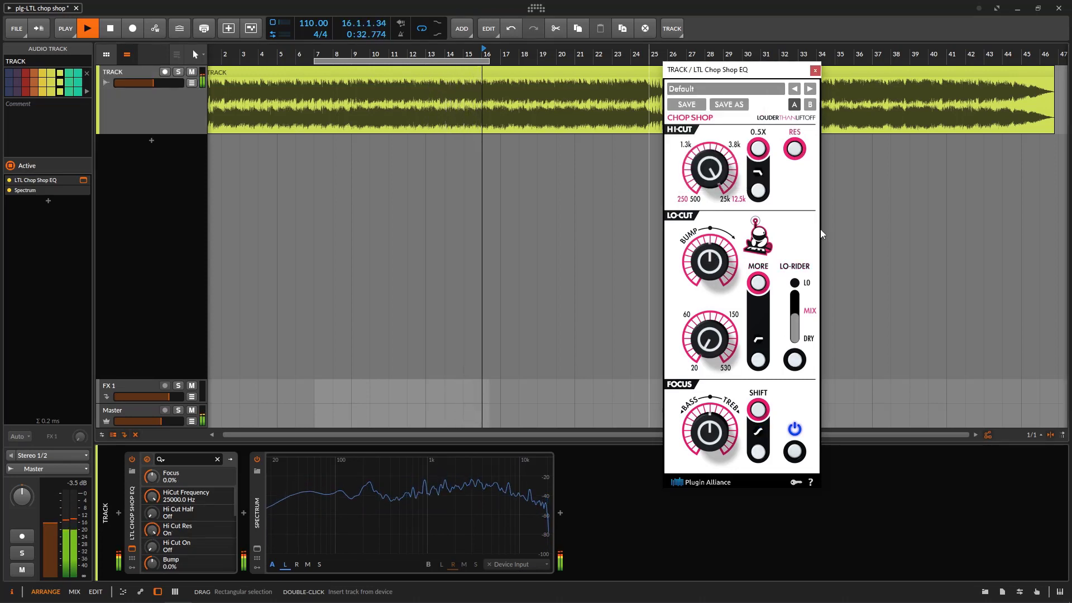
pyautogui.click(758, 431)
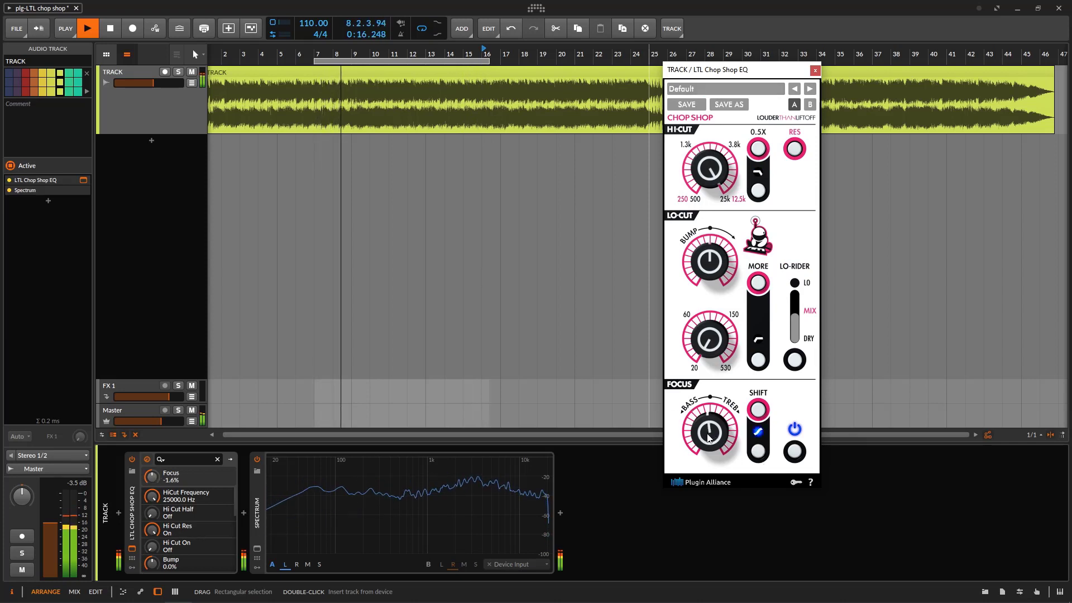
pyautogui.moveTo(710, 433); pyautogui.dragTo(733, 504)
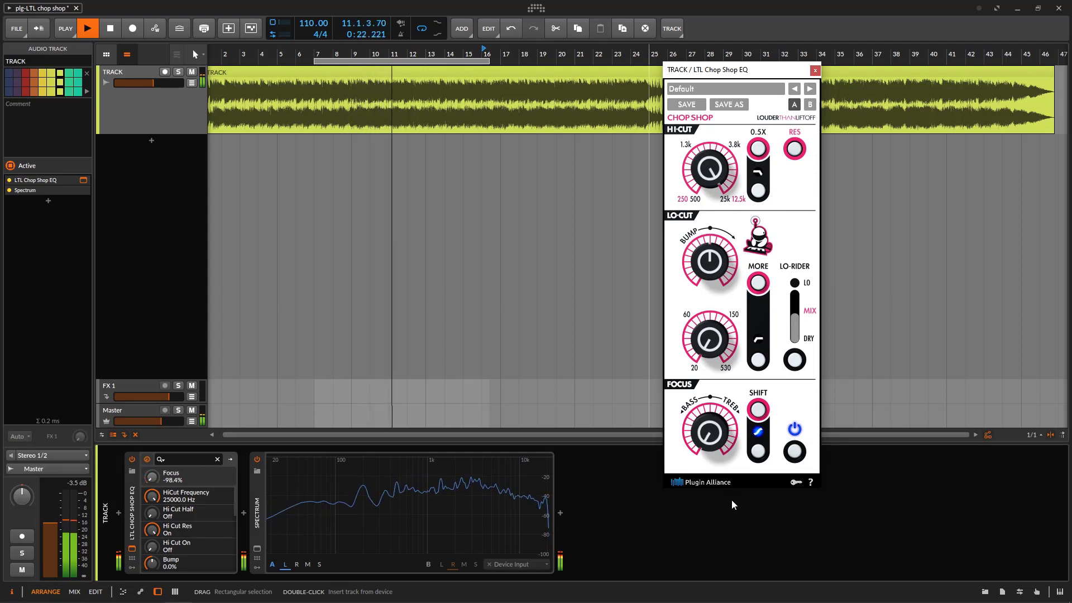
pyautogui.moveTo(732, 503); pyautogui.dragTo(743, 446)
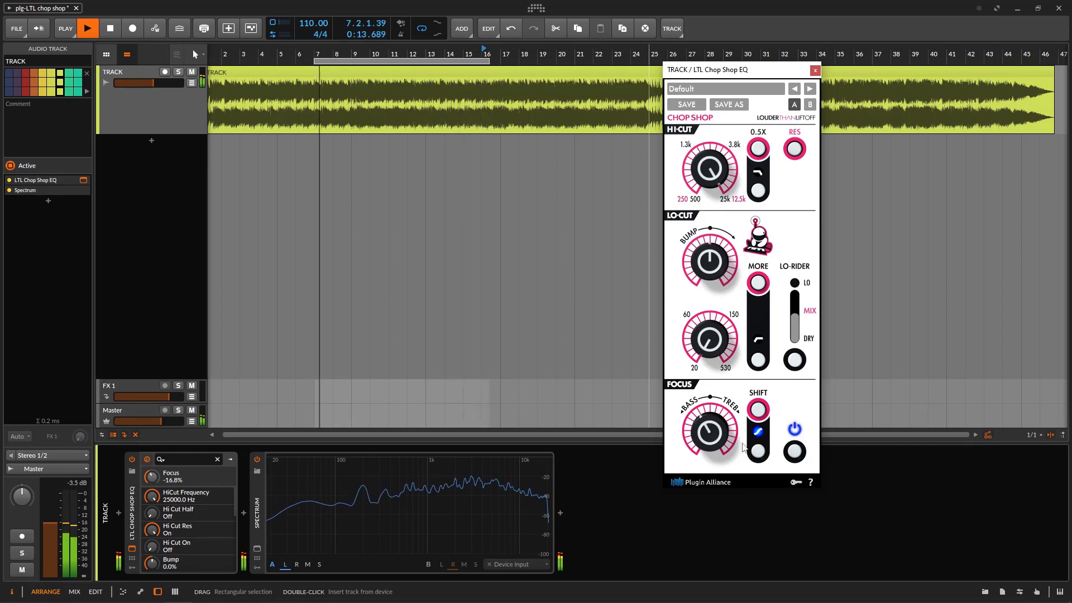
# Stop playback and reposition the Chop Shop EQ window over the arrangement
pyautogui.click(113, 31)
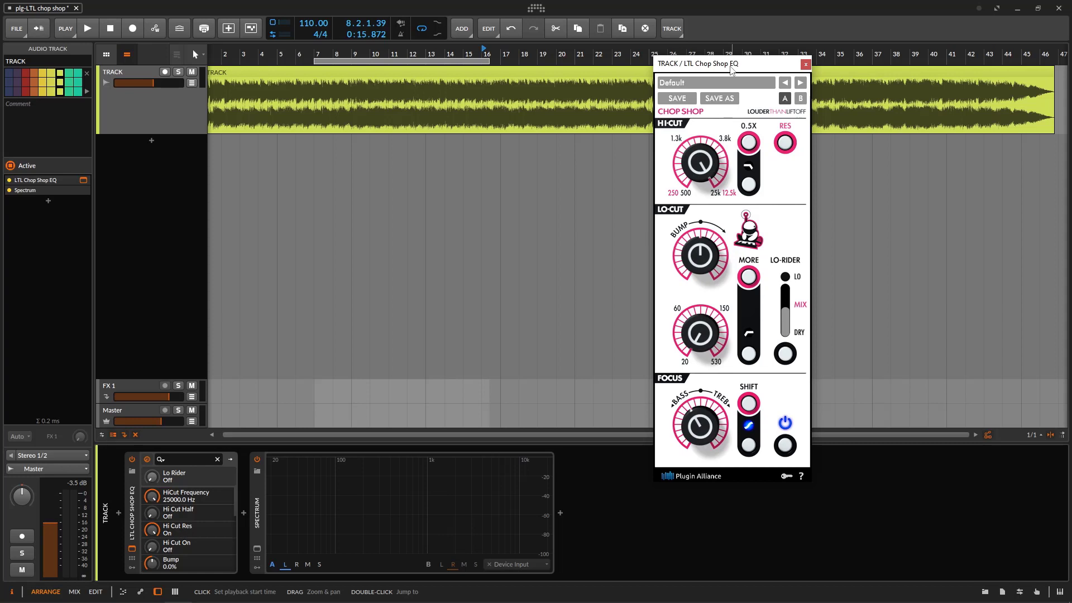
pyautogui.moveTo(730, 68)
pyautogui.mouseDown()
pyautogui.moveTo(706, 55)
pyautogui.moveTo(724, 79)
pyautogui.mouseUp()
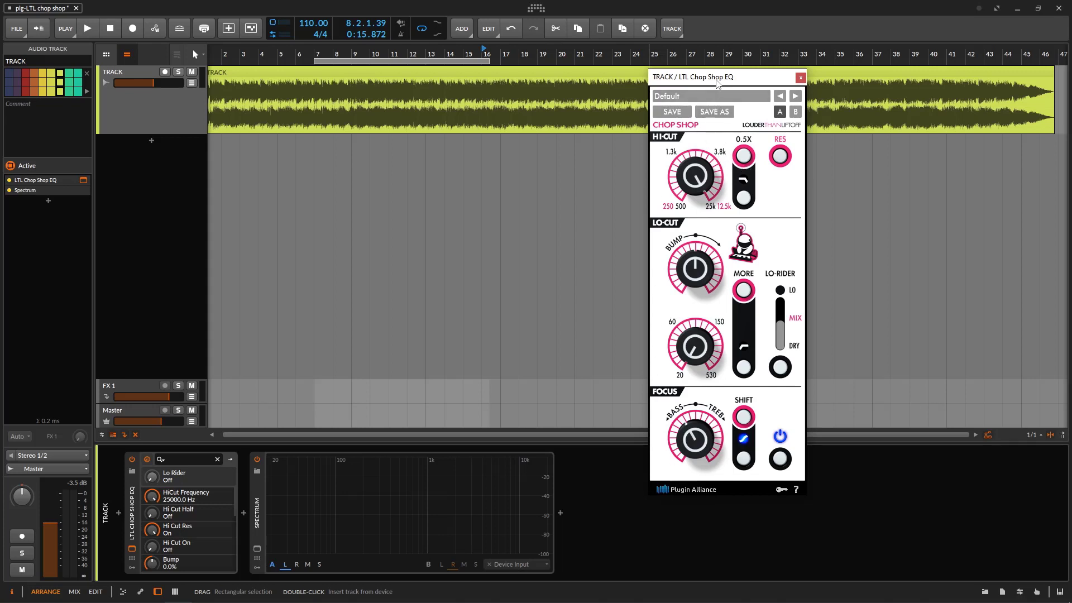
pyautogui.moveTo(717, 82); pyautogui.dragTo(752, 62)
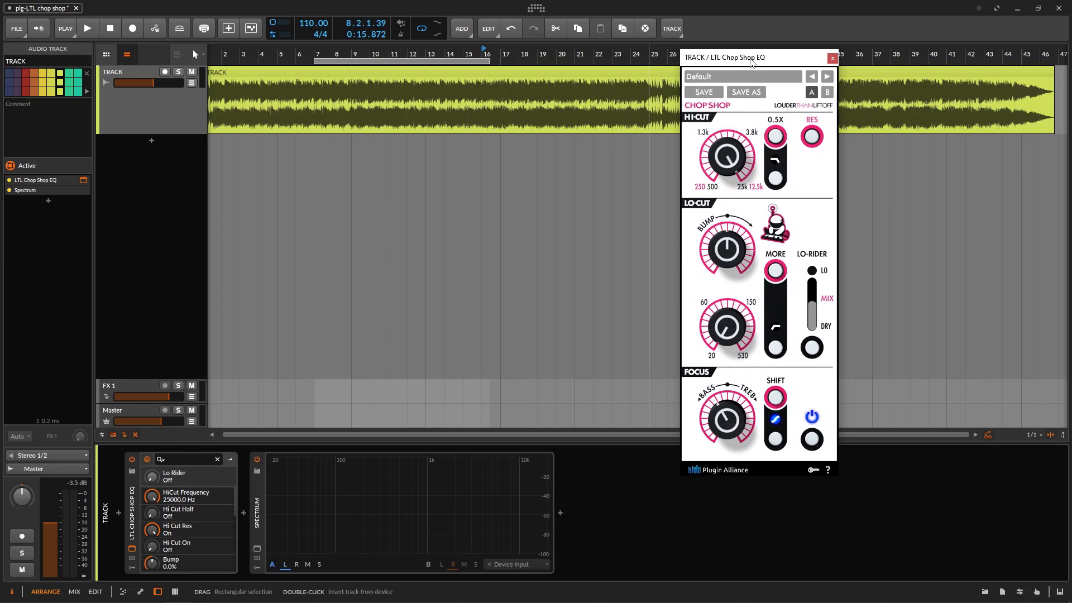